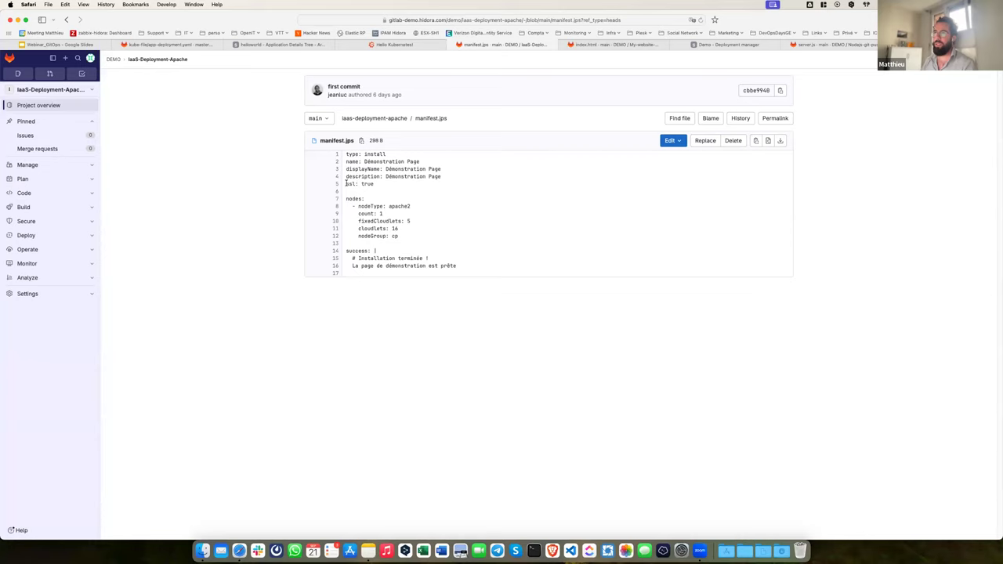
{"action": "double_click", "coordinate": [348, 199]}
{"action": "mouse_move", "coordinate": [384, 214]}
{"action": "left_mouse_down"}
{"action": "mouse_move", "coordinate": [373, 214]}
{"action": "mouse_move", "coordinate": [396, 221]}
{"action": "left_mouse_up"}
{"action": "left_click", "coordinate": [354, 221]}
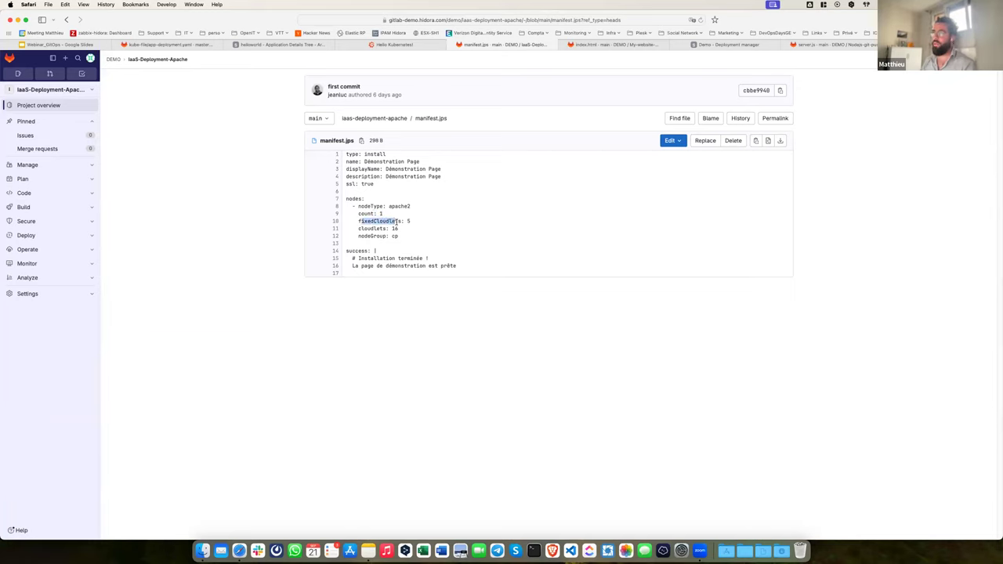
{"action": "left_click", "coordinate": [399, 222]}
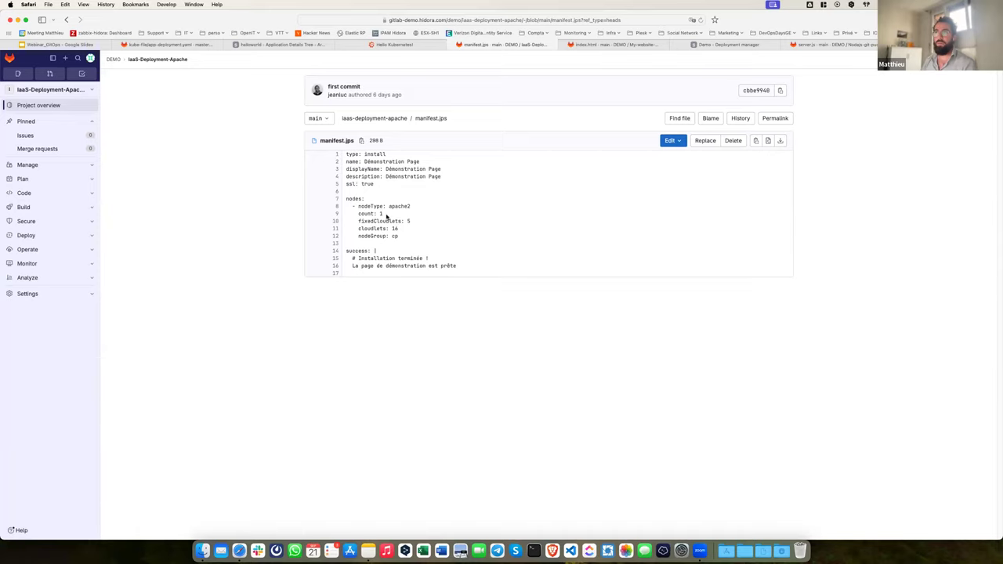
- Edit manifest.jps to set the apache2 node's cloudlets to 32 and commit the change to the main branch
{"action": "left_click", "coordinate": [668, 142]}
{"action": "left_click", "coordinate": [679, 189]}
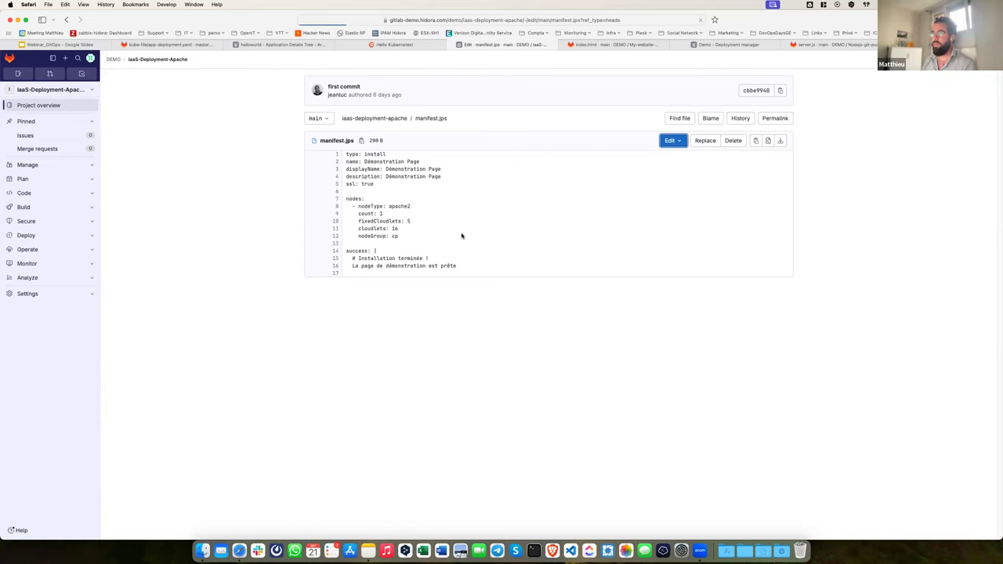
{"action": "left_click", "coordinate": [401, 205]}
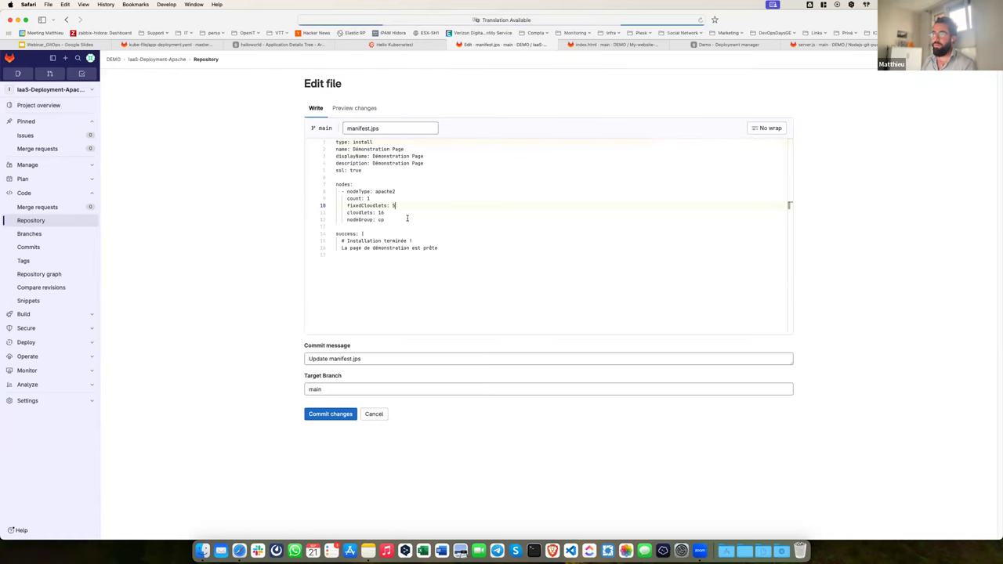
{"action": "double_click", "coordinate": [382, 212]}
{"action": "type", "text": "32"}
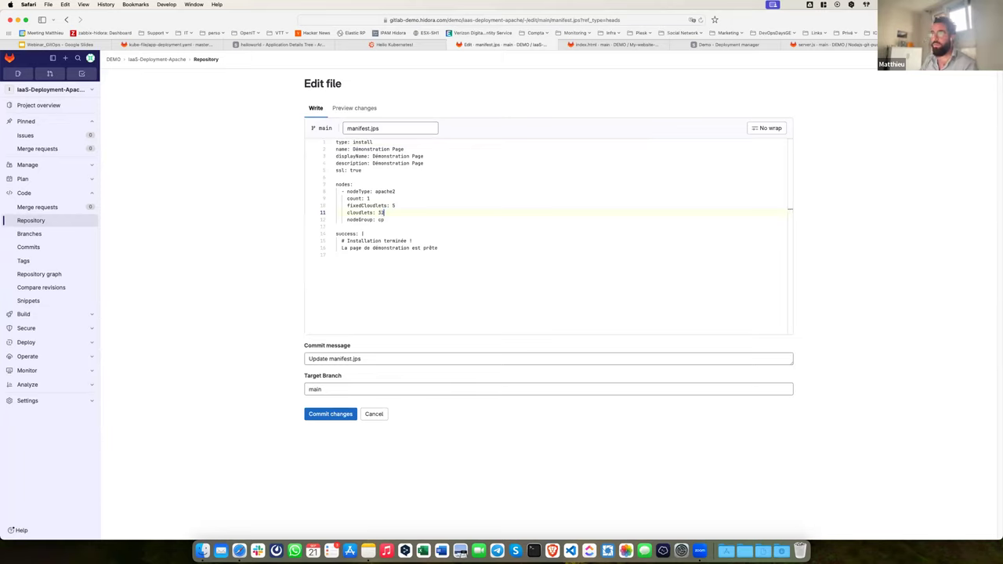
{"action": "left_click", "coordinate": [339, 417]}
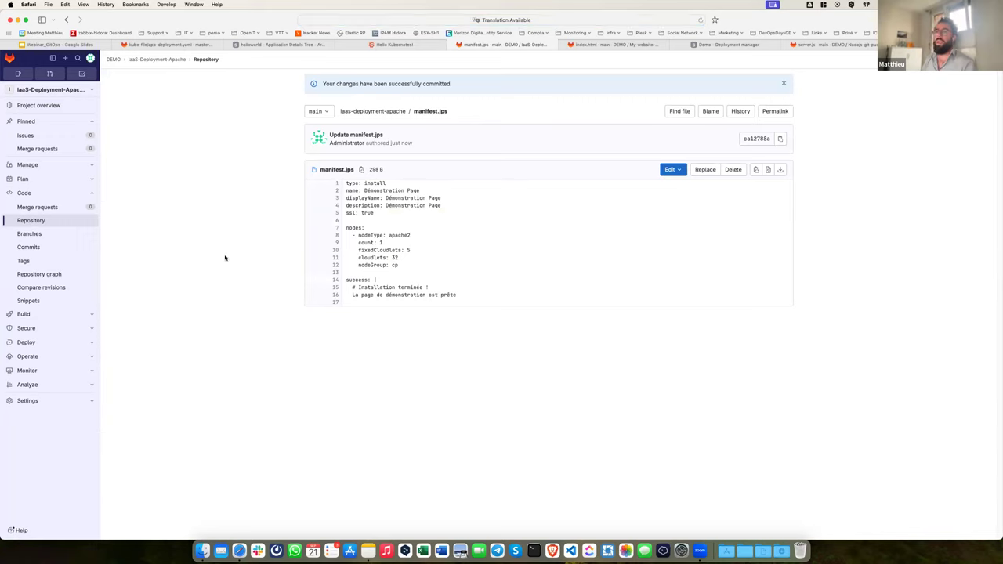
- Run the manual app_deploy job in the latest "Update manifest.jps" pipeline and open its job log
{"action": "left_click", "coordinate": [54, 315]}
{"action": "left_click", "coordinate": [47, 329]}
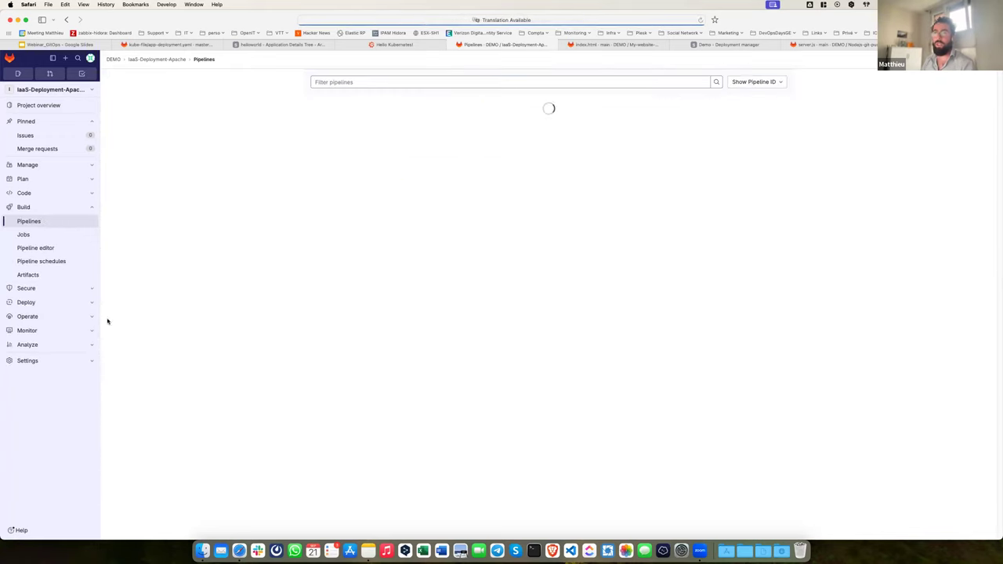
{"action": "left_click", "coordinate": [328, 143]}
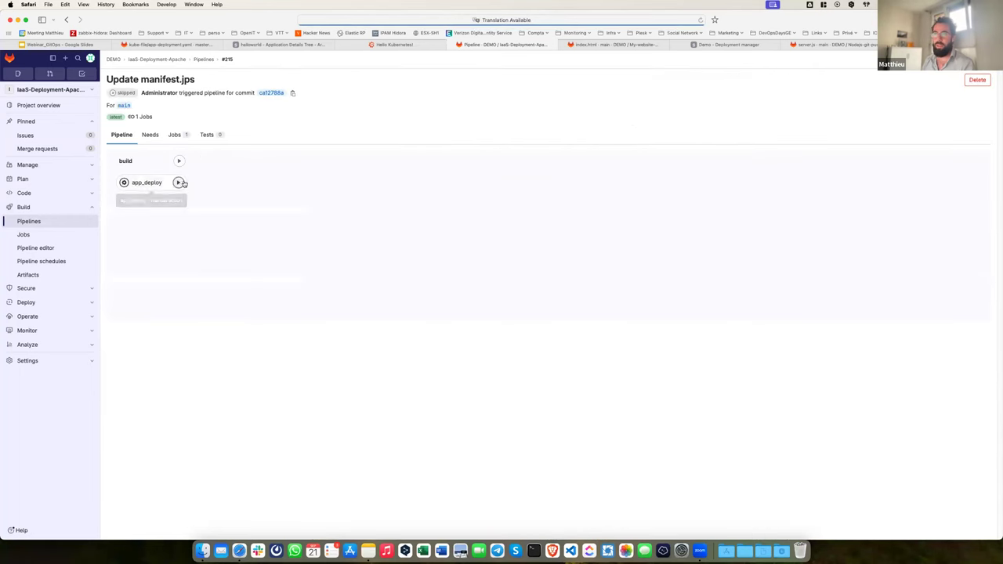
{"action": "left_click", "coordinate": [180, 182]}
{"action": "left_click", "coordinate": [160, 183]}
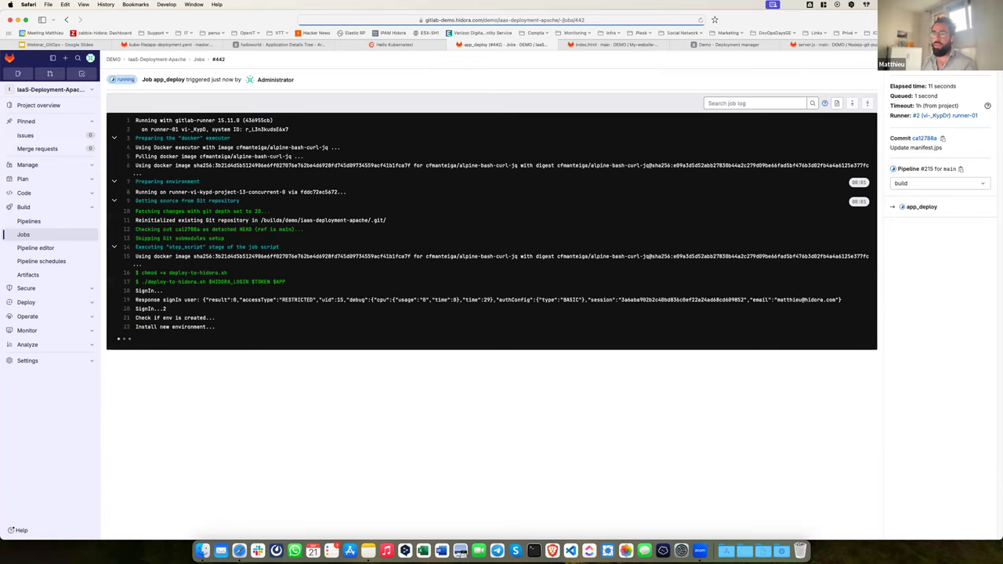
- Check the Démonstration Page environment in the Hidora dashboard and glance at the Demo time slide of Webinar_GitOps
{"action": "left_click", "coordinate": [725, 45]}
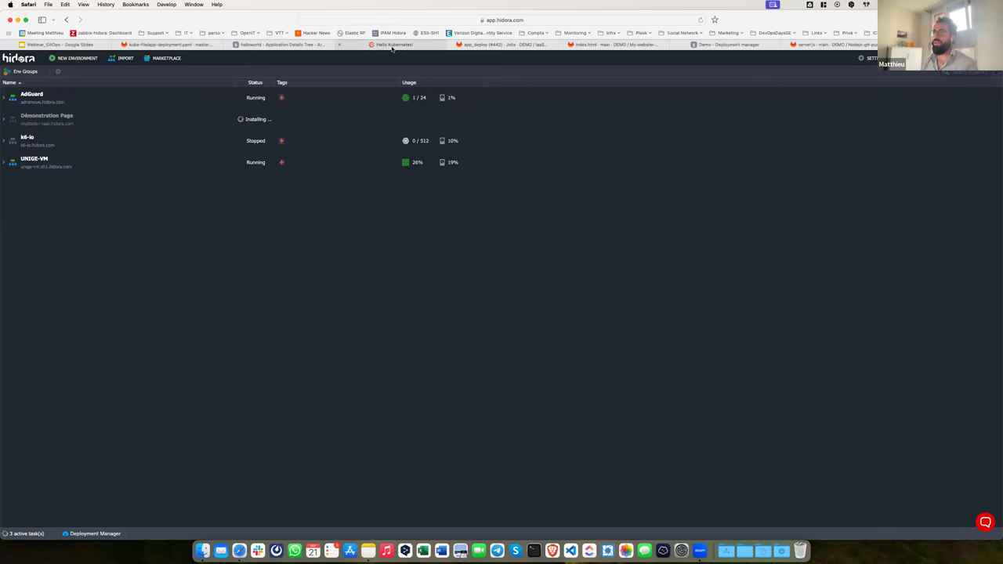
{"action": "mouse_move", "coordinate": [249, 48]}
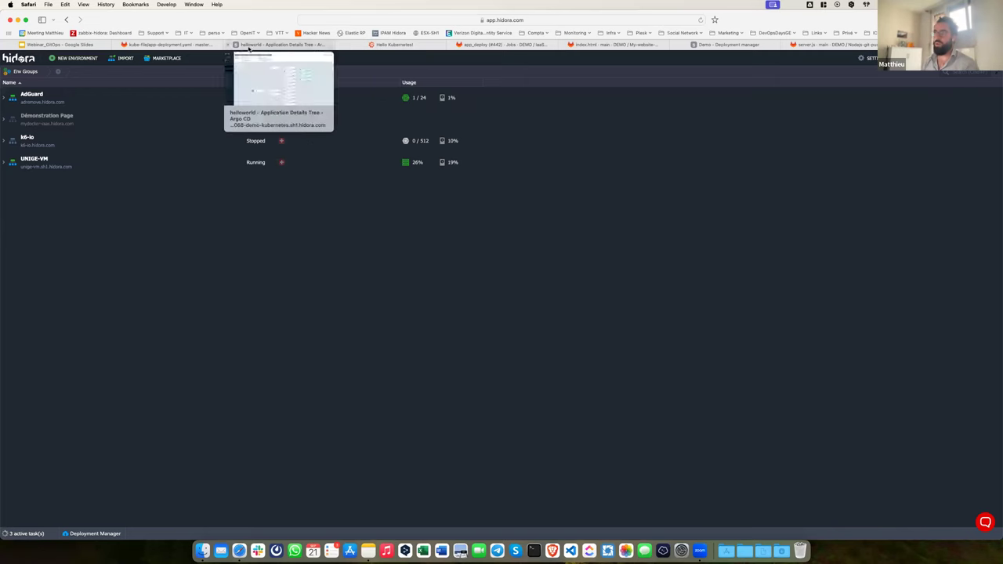
{"action": "left_click", "coordinate": [55, 45]}
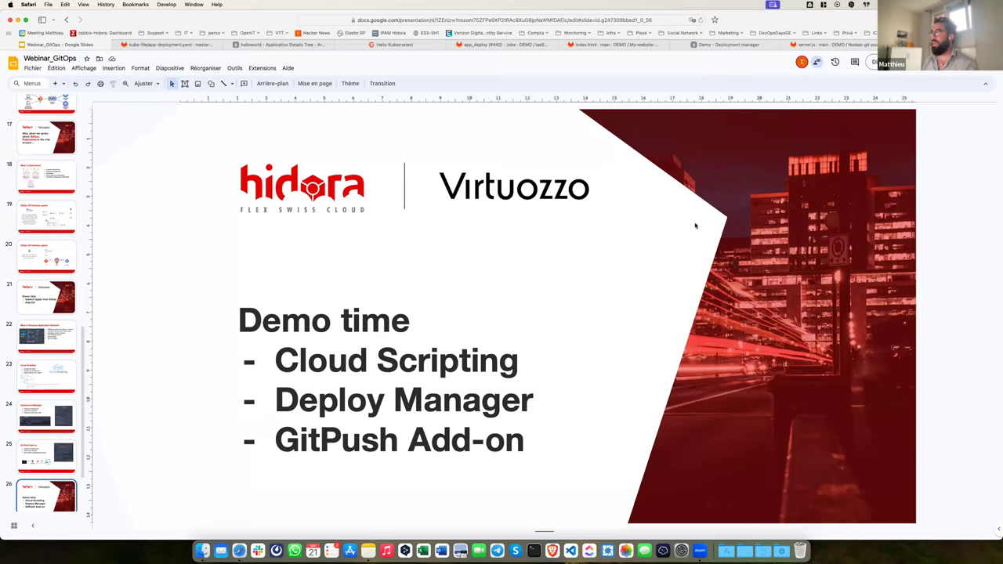
{"action": "key", "text": "ctrl+shift+Tab"}
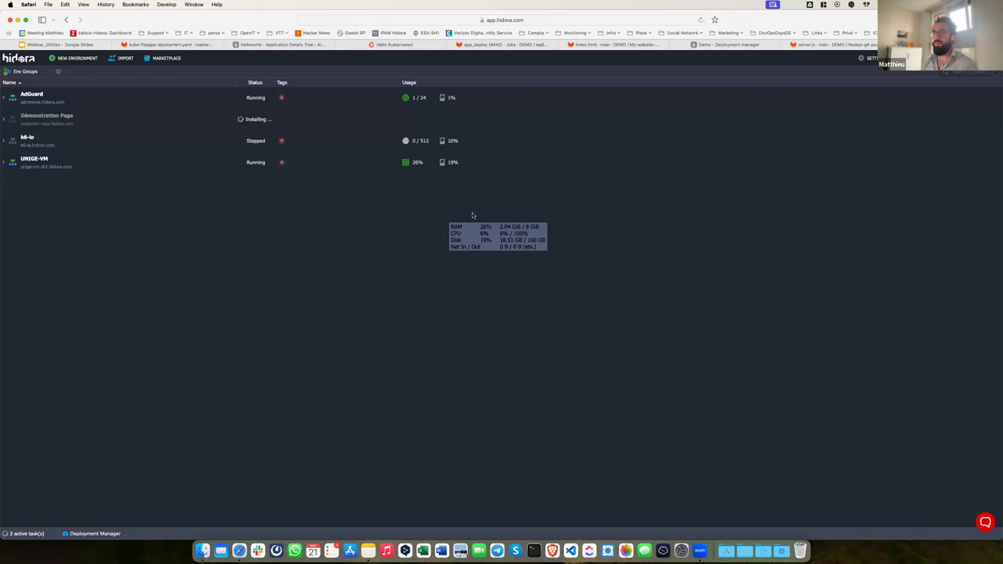
- Compare index.html in the My-website-Deployment-manager project with its live demo page, and reload that page
{"action": "left_click", "coordinate": [612, 45]}
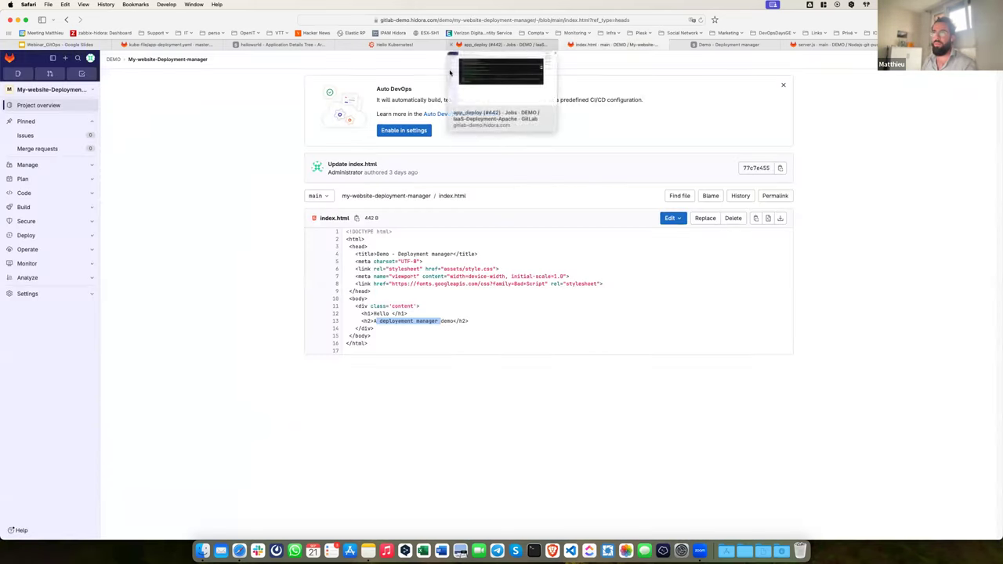
{"action": "left_click", "coordinate": [445, 328]}
{"action": "left_click", "coordinate": [704, 46]}
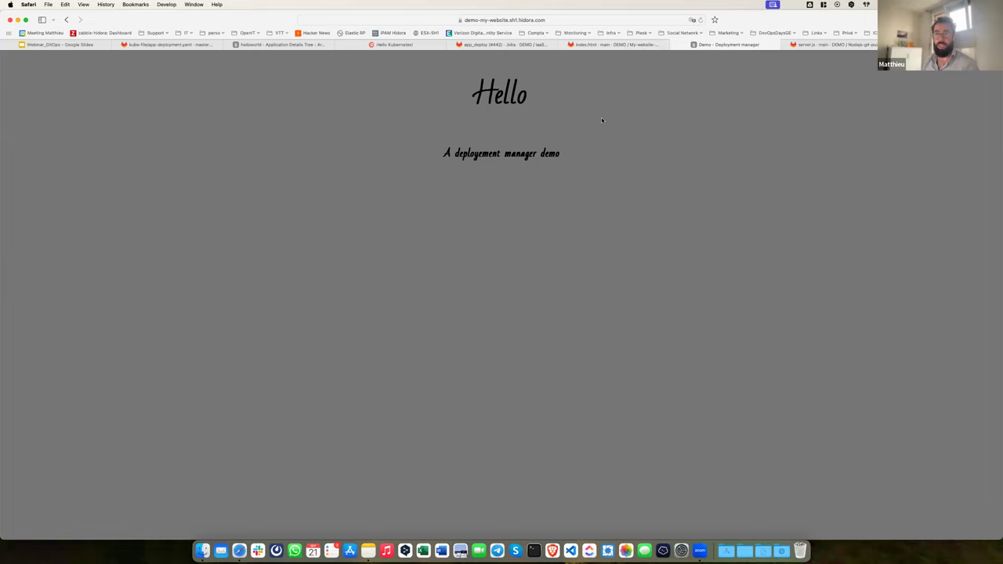
{"action": "key", "text": "super+r"}
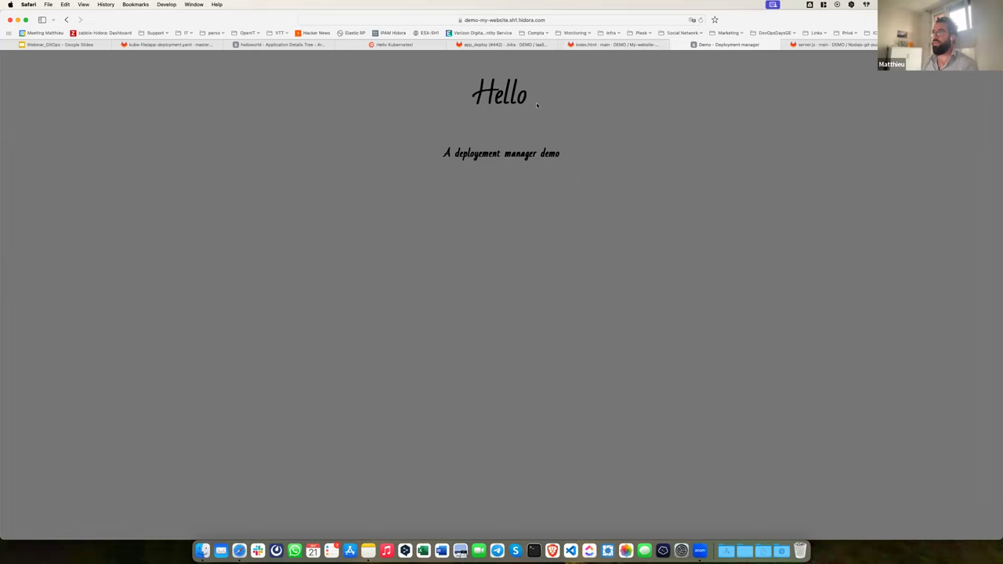
- Edit index.html in my-website-deployment-manager to append "for the webinar" to the h2 heading and commit it to main
{"action": "left_click", "coordinate": [615, 45]}
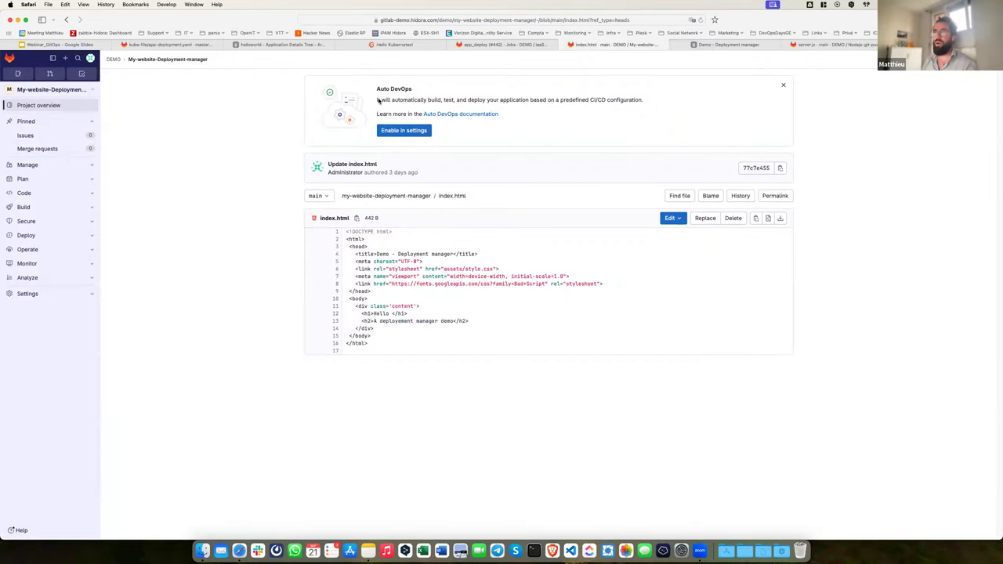
{"action": "left_click", "coordinate": [667, 221]}
{"action": "left_click", "coordinate": [386, 197]}
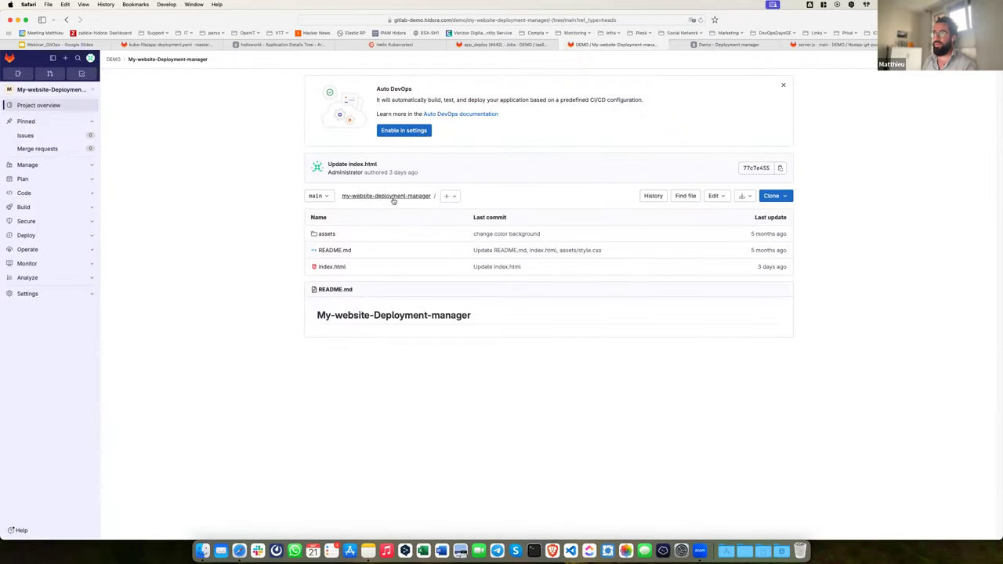
{"action": "left_click", "coordinate": [331, 268]}
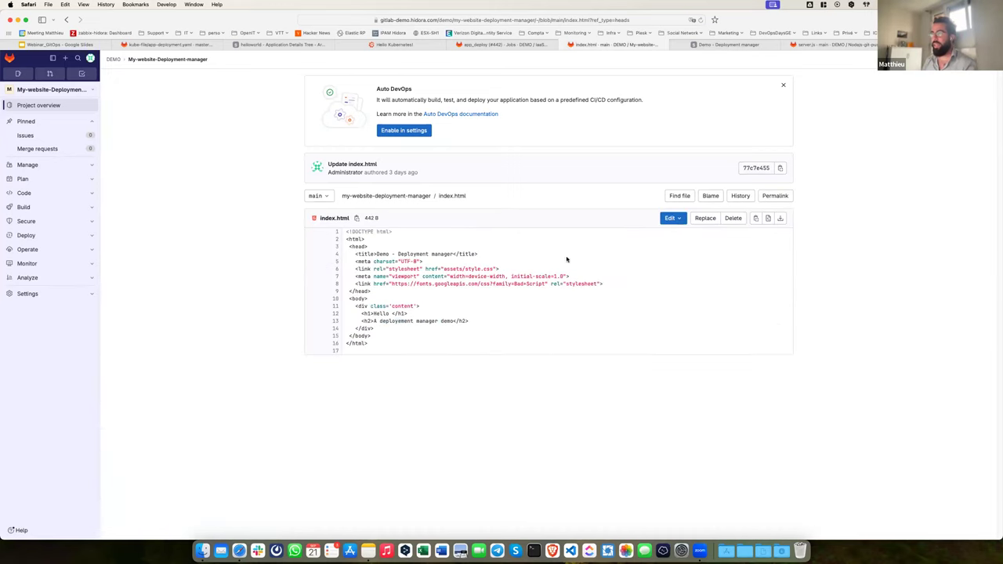
{"action": "left_click", "coordinate": [671, 218]}
{"action": "left_click", "coordinate": [677, 266]}
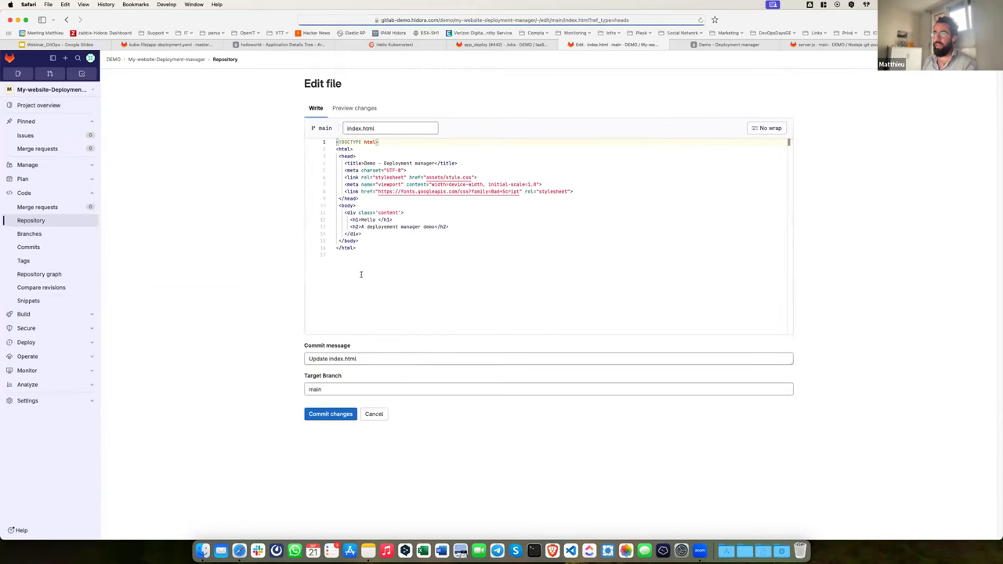
{"action": "left_click", "coordinate": [435, 226]}
{"action": "type", "text": "for the webinar"}
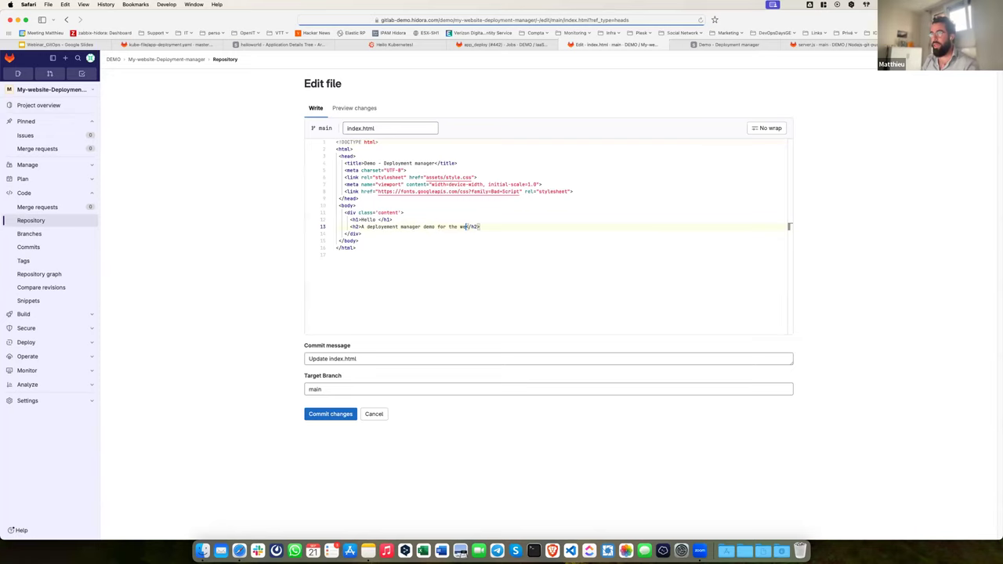
{"action": "left_click", "coordinate": [330, 414]}
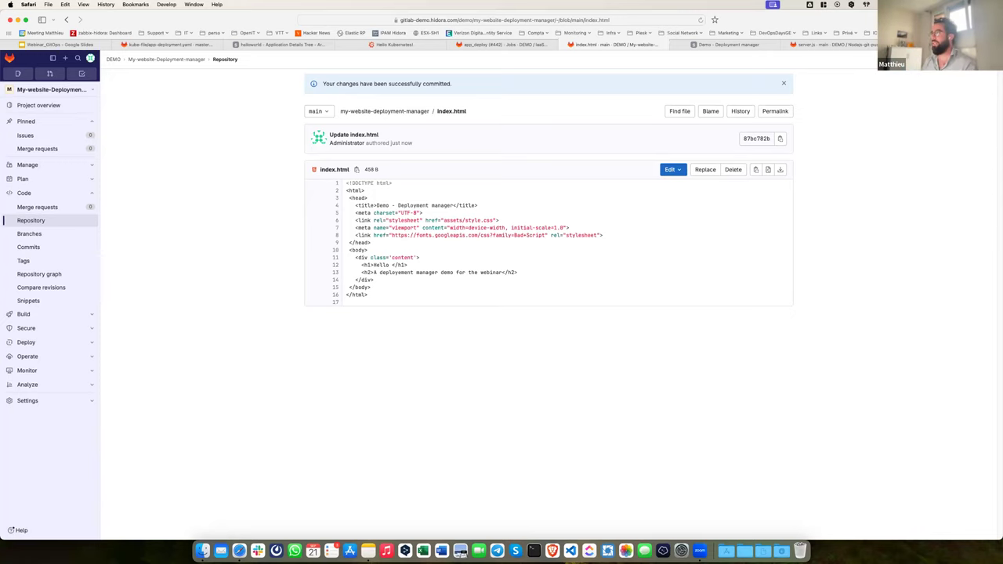
- Show server.js of the Nodejs-git-push-addons project and launch the Brave browser
{"action": "left_click", "coordinate": [945, 45]}
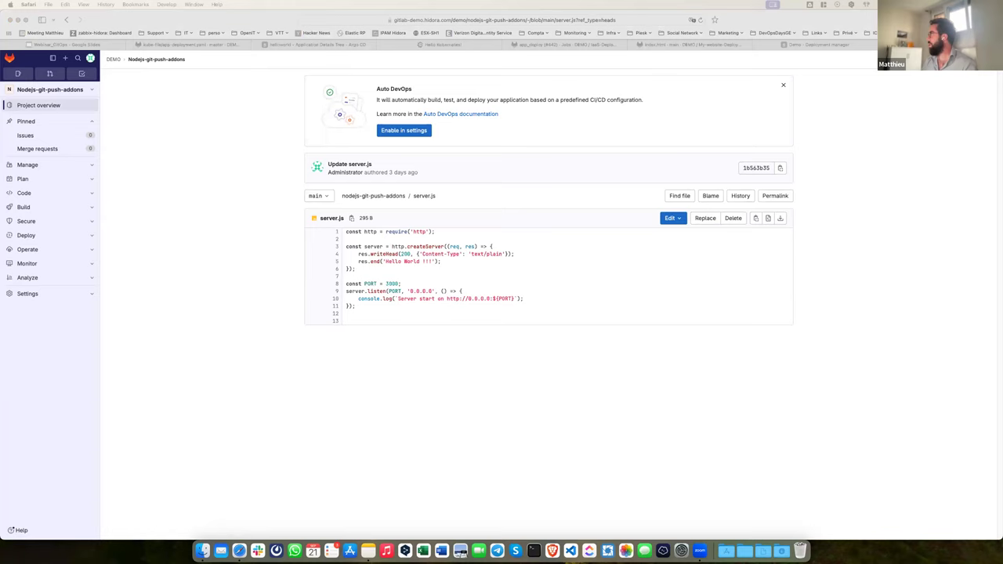
{"action": "right_click", "coordinate": [553, 551]}
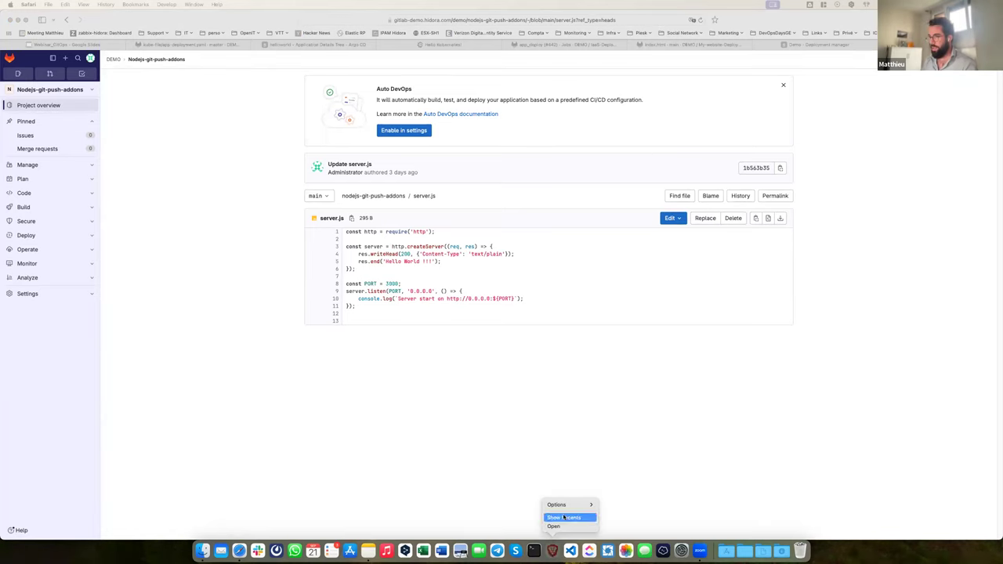
{"action": "left_click", "coordinate": [561, 526]}
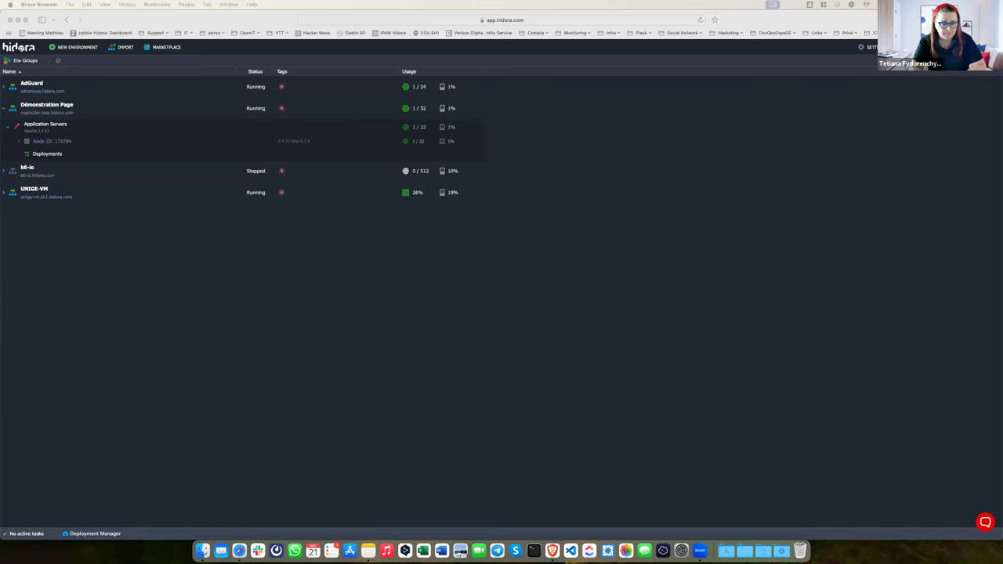
- Return to the Hidora dashboard in Safari and view the statistics of the Démonstration Page environment's Application Servers
{"action": "left_click", "coordinate": [439, 252]}
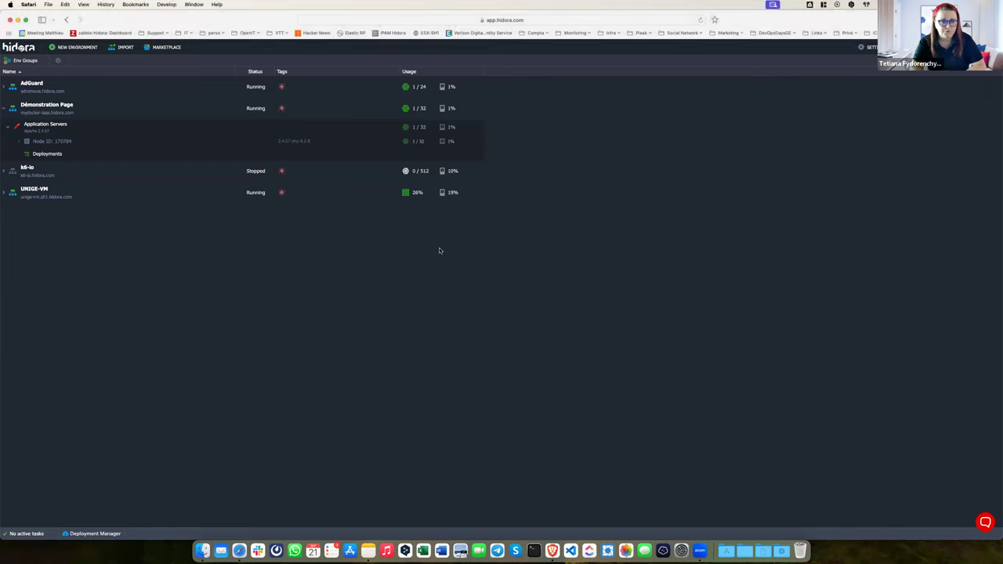
{"action": "mouse_move", "coordinate": [82, 136]}
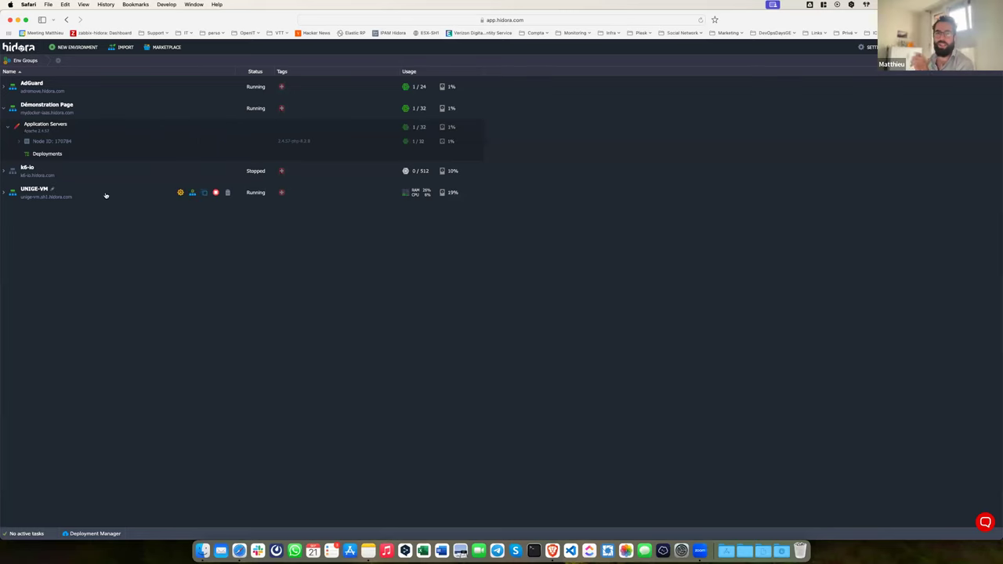
{"action": "mouse_move", "coordinate": [427, 128]}
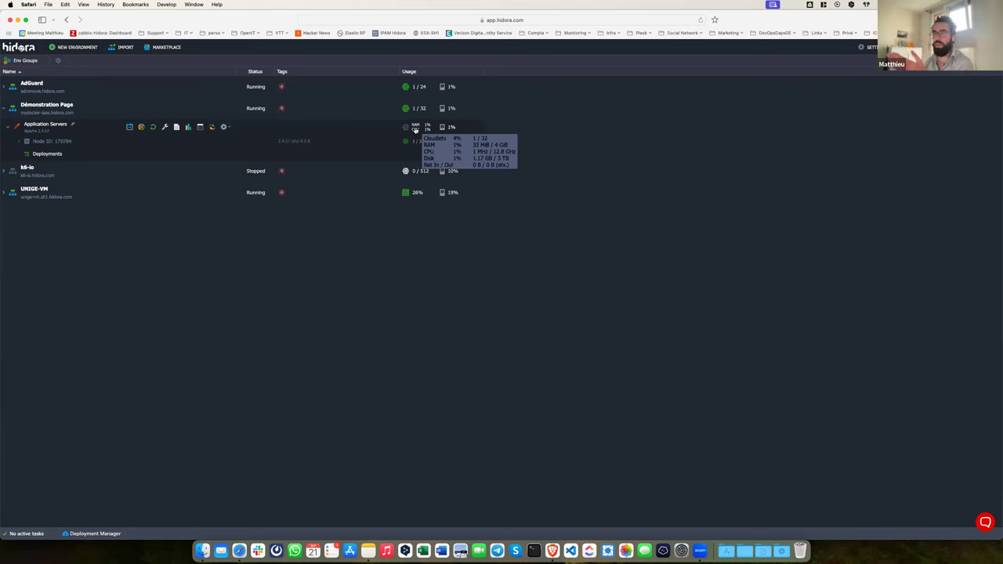
{"action": "left_click", "coordinate": [188, 127]}
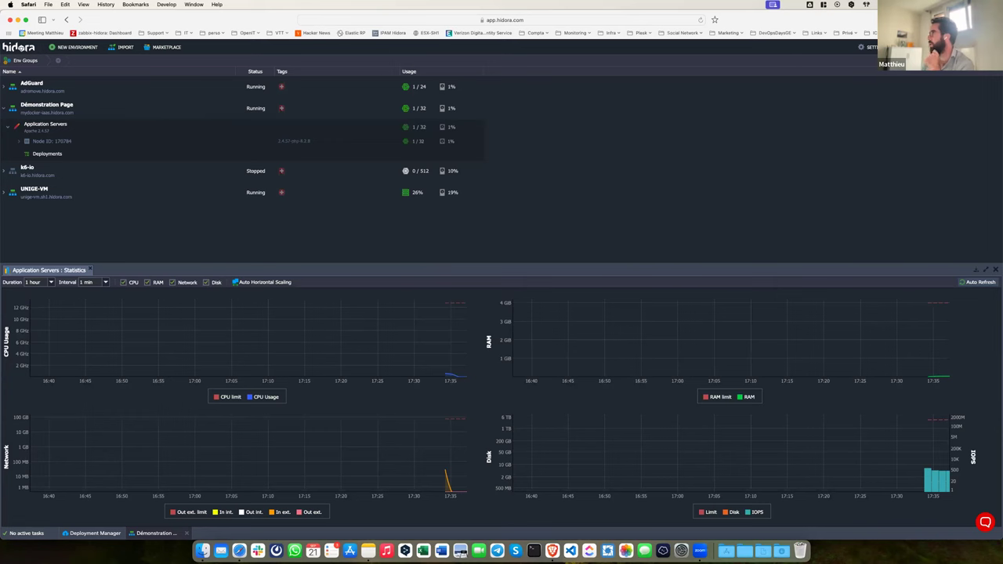
- Switch to Brave and view the live site of DEMO - My-website (deploy manager), then return to the Hidora dashboard
{"action": "left_click_drag", "start_coordinate": [1002, 11], "coordinate": [415, 11]}
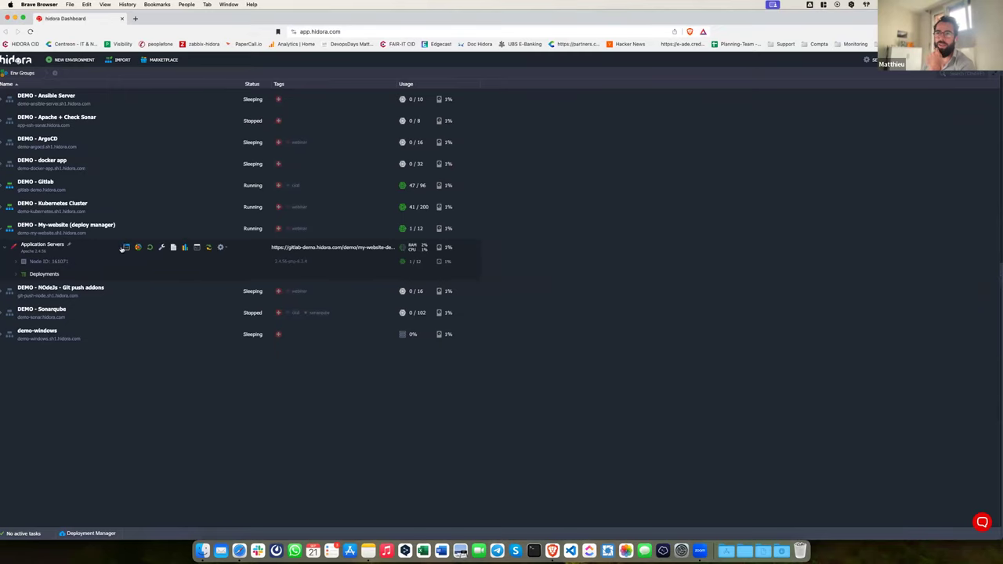
{"action": "left_click", "coordinate": [123, 248]}
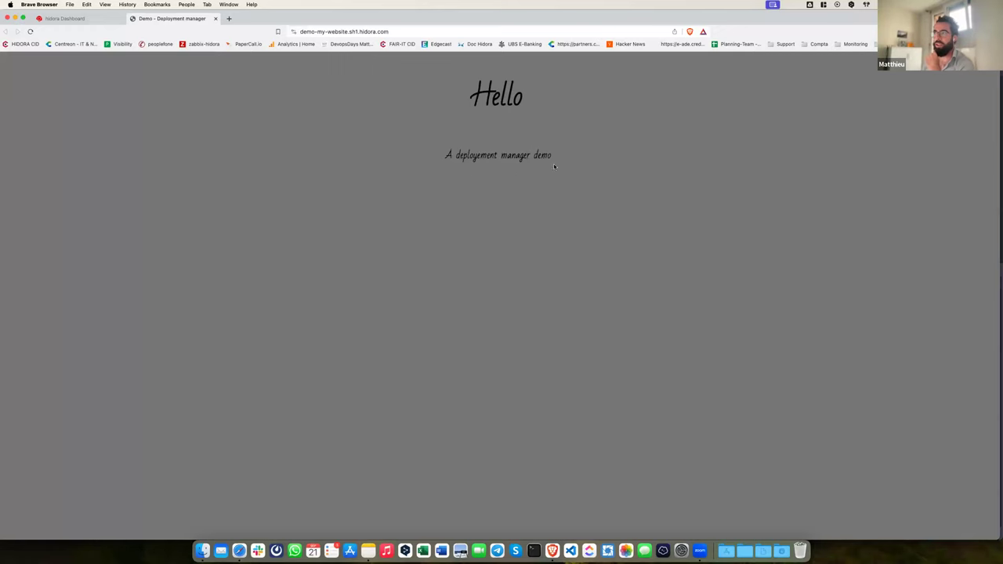
{"action": "left_click", "coordinate": [71, 19]}
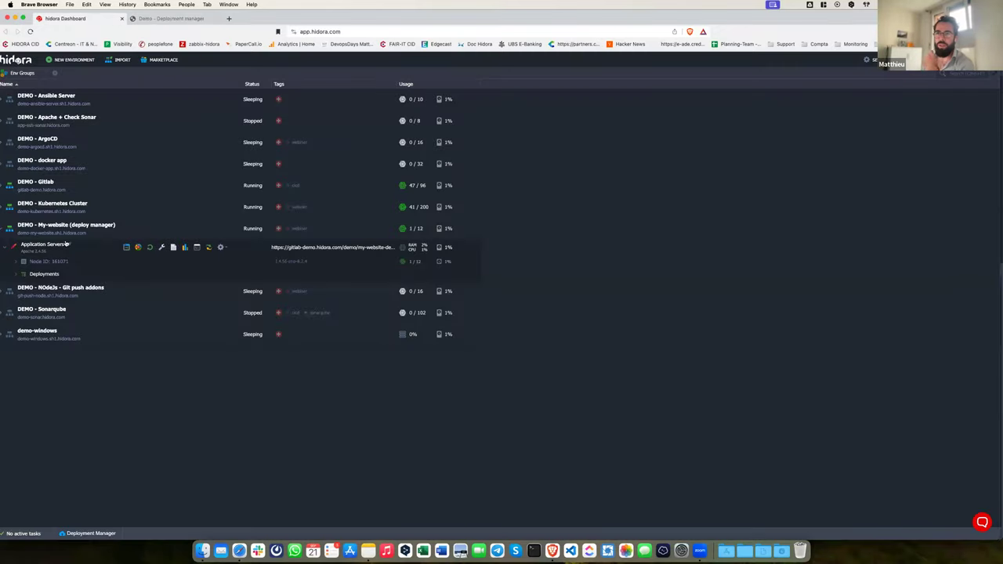
- Expand the Deployments of DEMO - My-website (deploy manager) and show the Git / SVN repositories in the Deployment Manager
{"action": "left_click", "coordinate": [44, 274]}
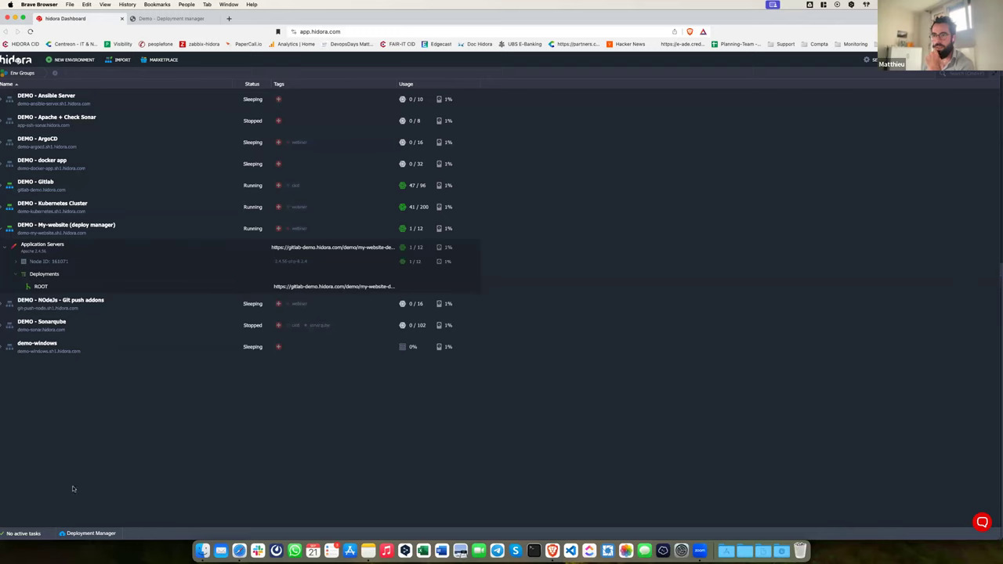
{"action": "left_click", "coordinate": [89, 533]}
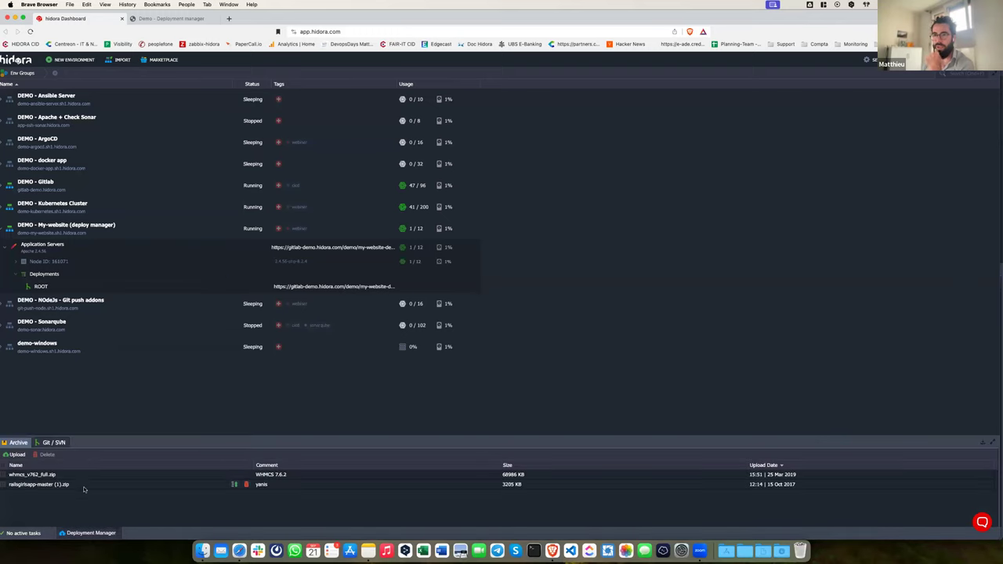
{"action": "left_click", "coordinate": [53, 443]}
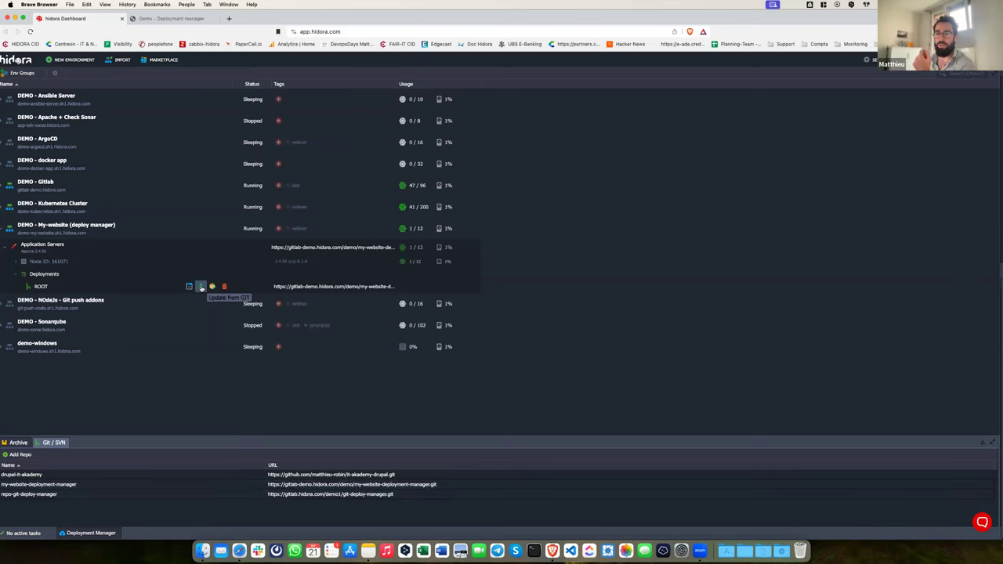
- Update the ROOT deployment of DEMO - My-website (deploy manager) from Git, reload its live site and close that page
{"action": "left_click", "coordinate": [201, 288]}
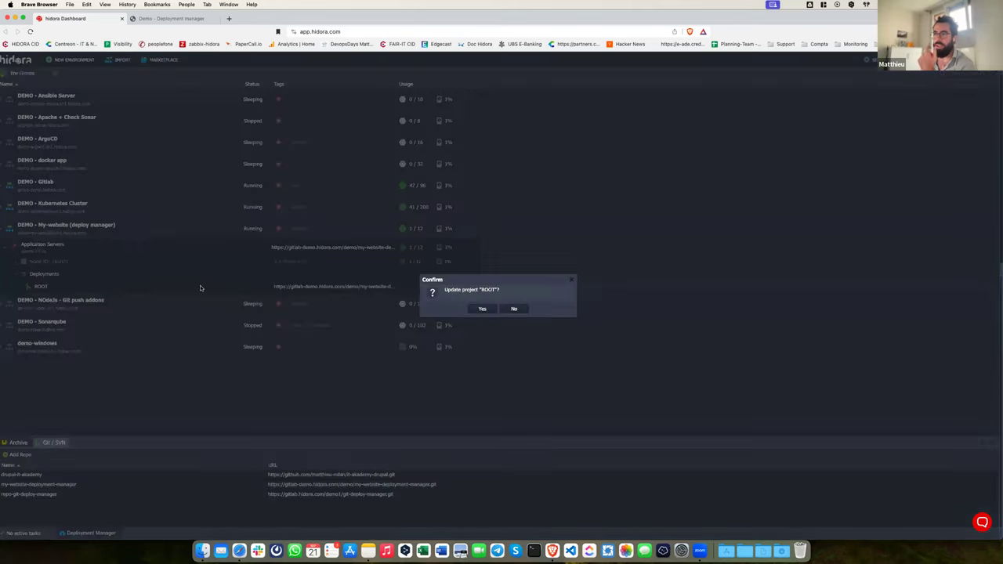
{"action": "left_click", "coordinate": [492, 309]}
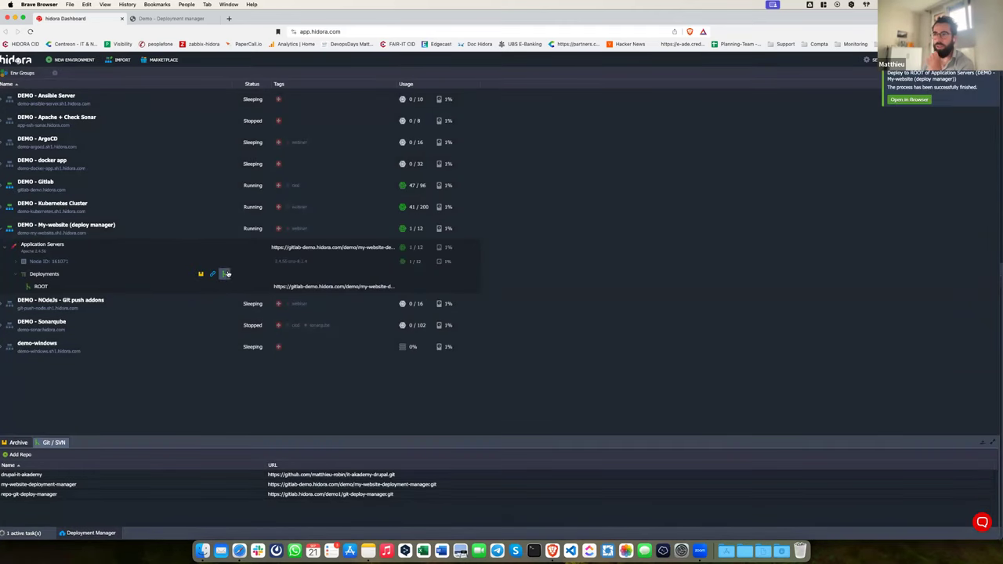
{"action": "left_click", "coordinate": [171, 18]}
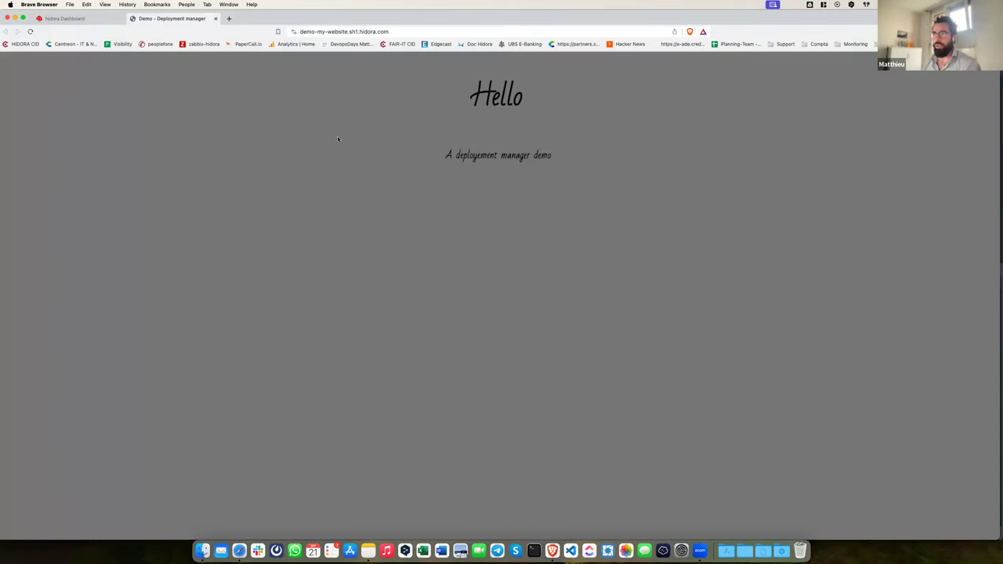
{"action": "key", "text": "super+r"}
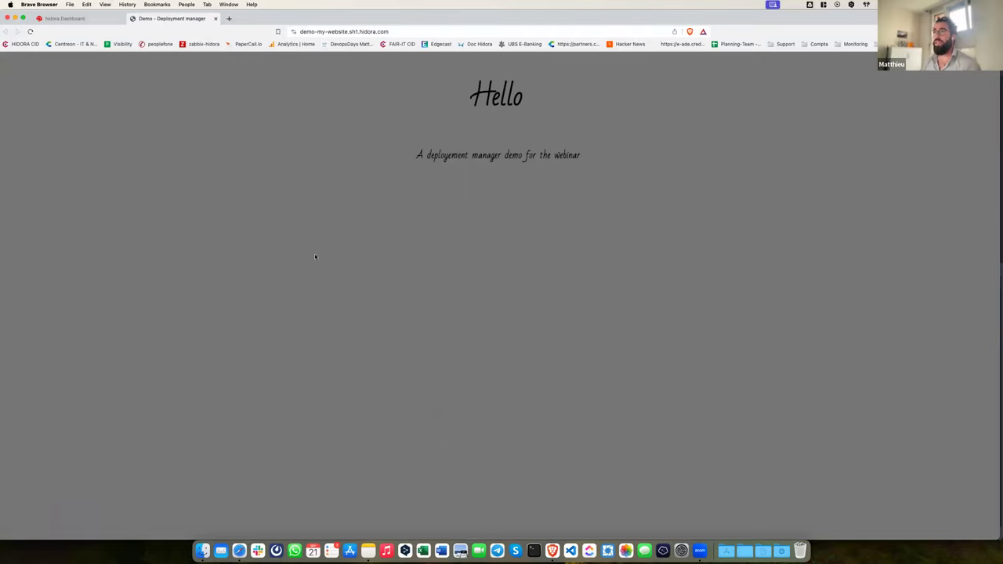
{"action": "left_click", "coordinate": [215, 18]}
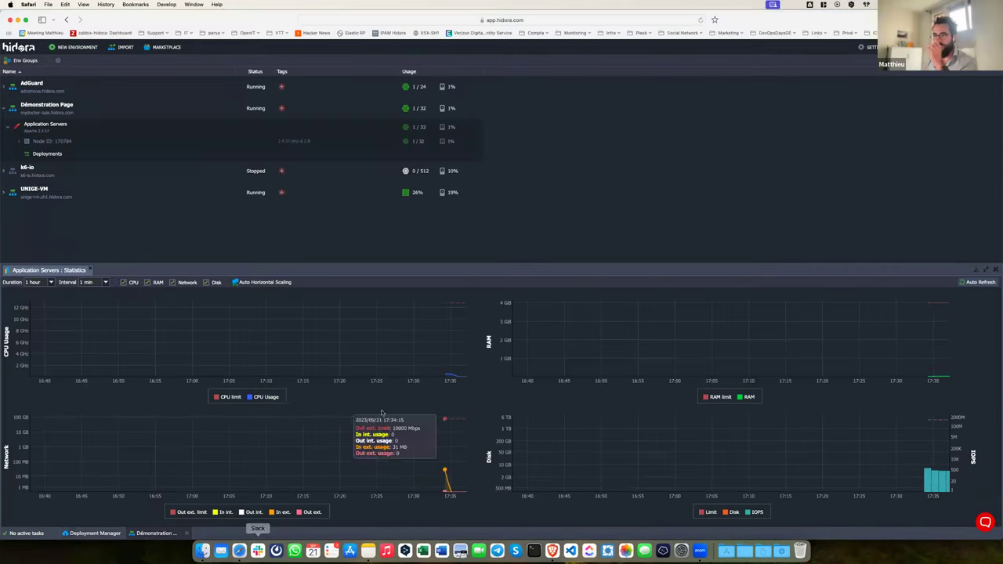
- In Safari's GitLab window, reopen server.js from the nodejs-git-push-addons repository root and close the Demo - Deployment manager page
{"action": "left_click_drag", "start_coordinate": [244, 16], "coordinate": [200, 34]}
{"action": "key", "text": "super+grave"}
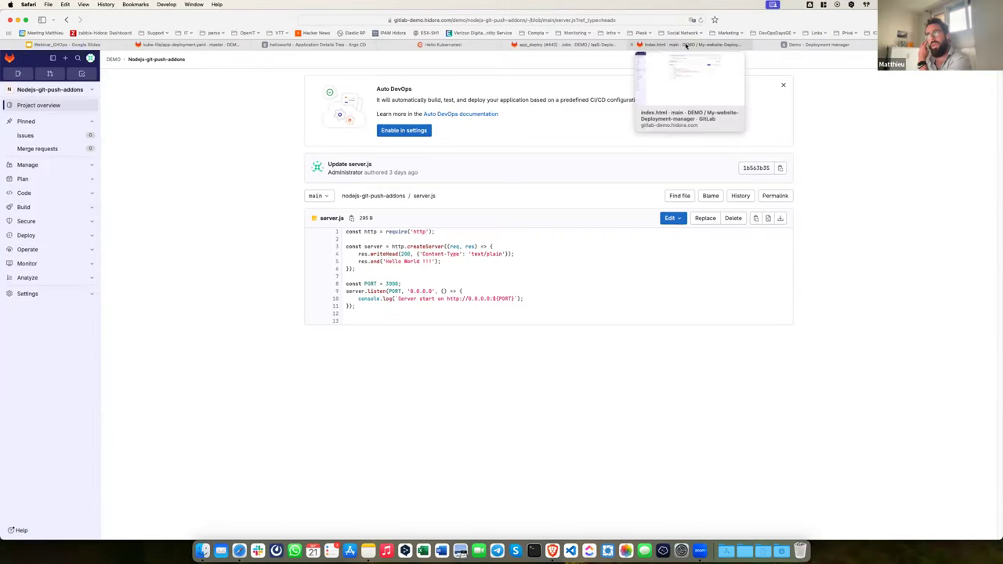
{"action": "mouse_move", "coordinate": [846, 48]}
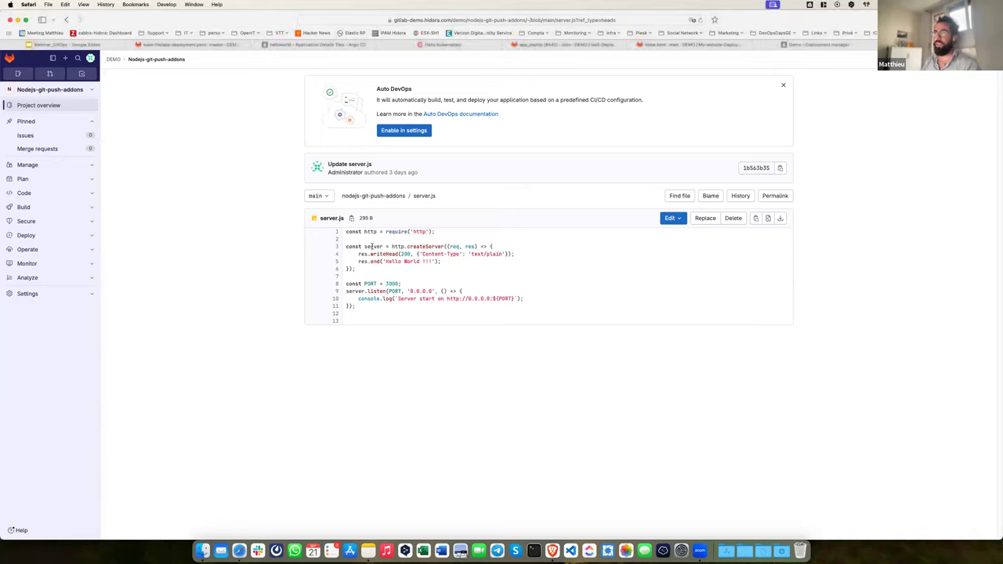
{"action": "left_click", "coordinate": [366, 197]}
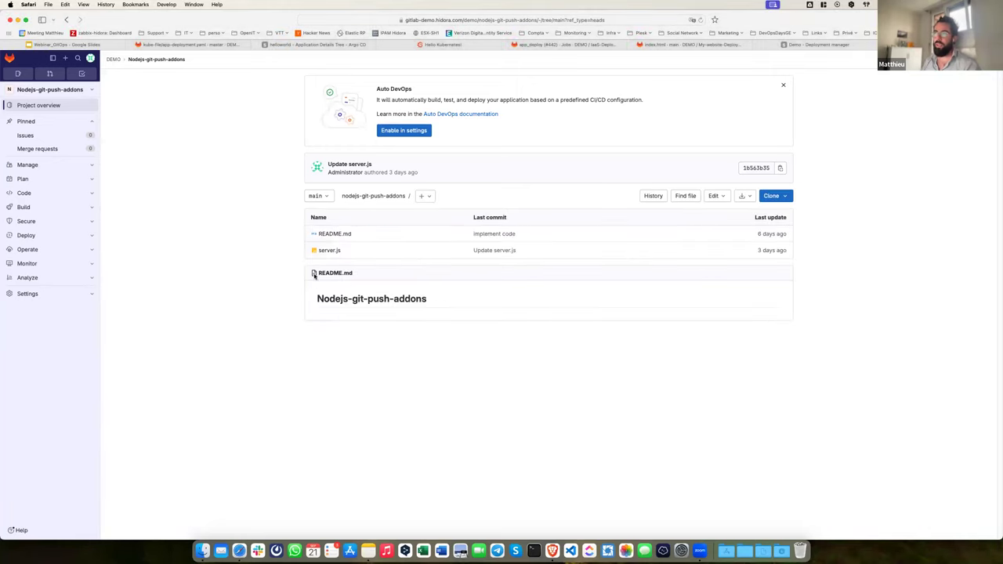
{"action": "left_click", "coordinate": [327, 253]}
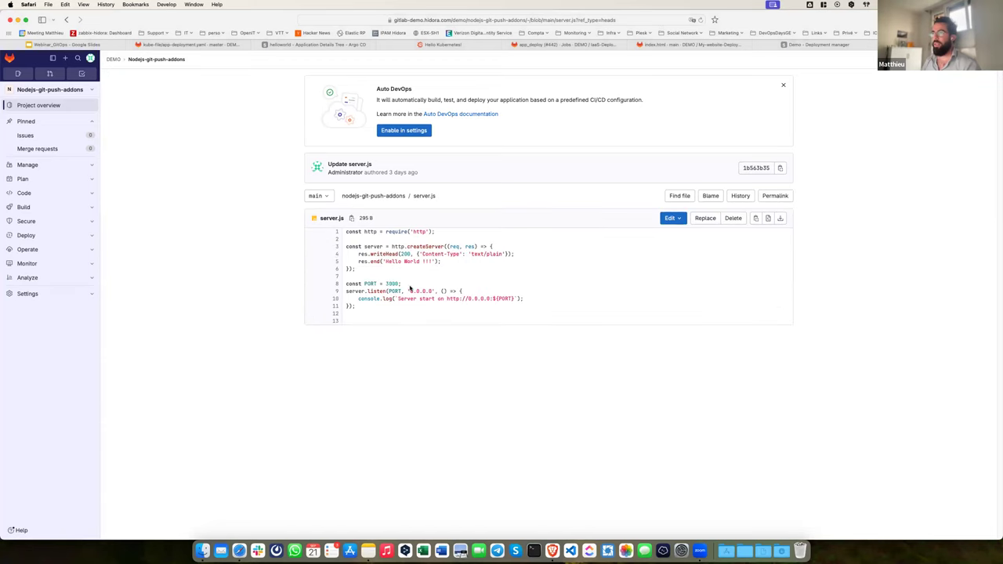
{"action": "left_click", "coordinate": [810, 45]}
{"action": "key", "text": "super+w"}
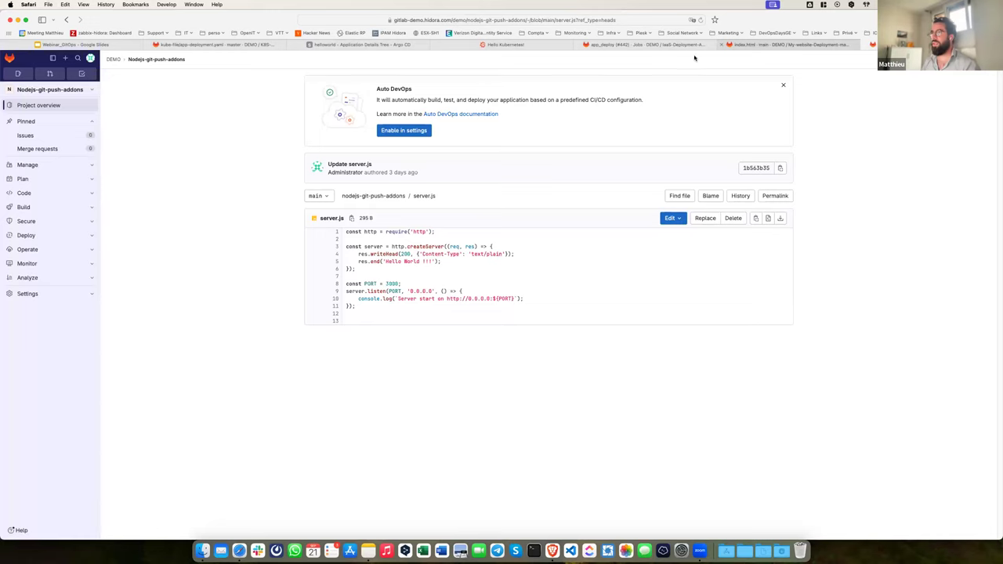
- Load git-push-node.sh1.hidora.com in a new Safari page, then return to server.js in GitLab
{"action": "key", "text": "super+Tab"}
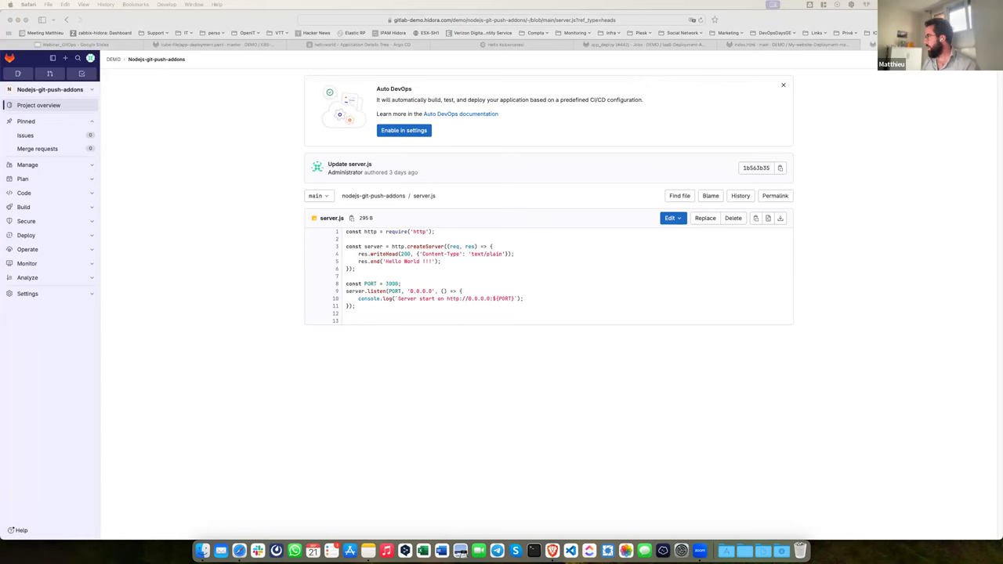
{"action": "key", "text": "super+Tab"}
{"action": "key", "text": "super+t"}
{"action": "type", "text": "git-push-node.sh1.hidora.com"}
{"action": "key", "text": "Return"}
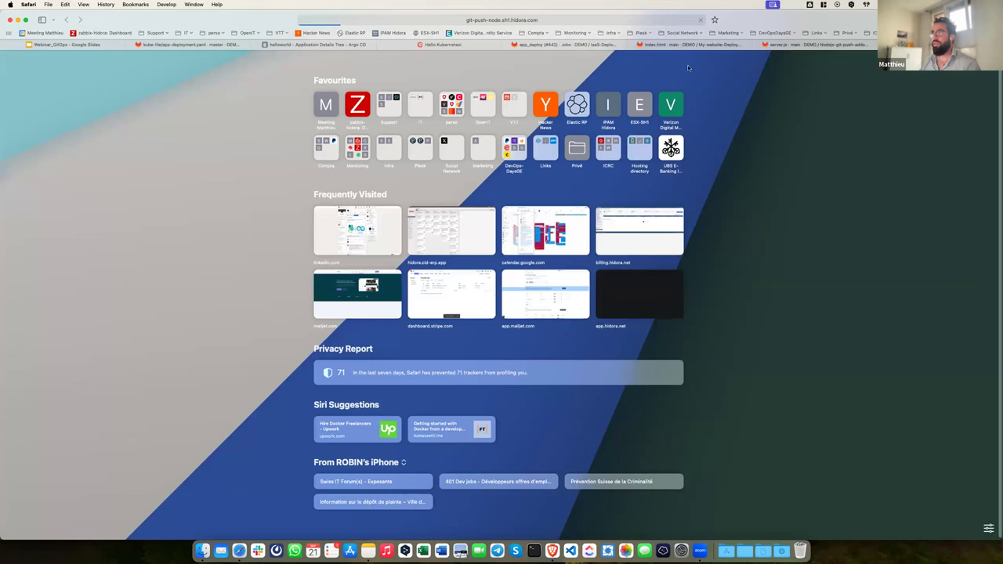
{"action": "left_click", "coordinate": [787, 45]}
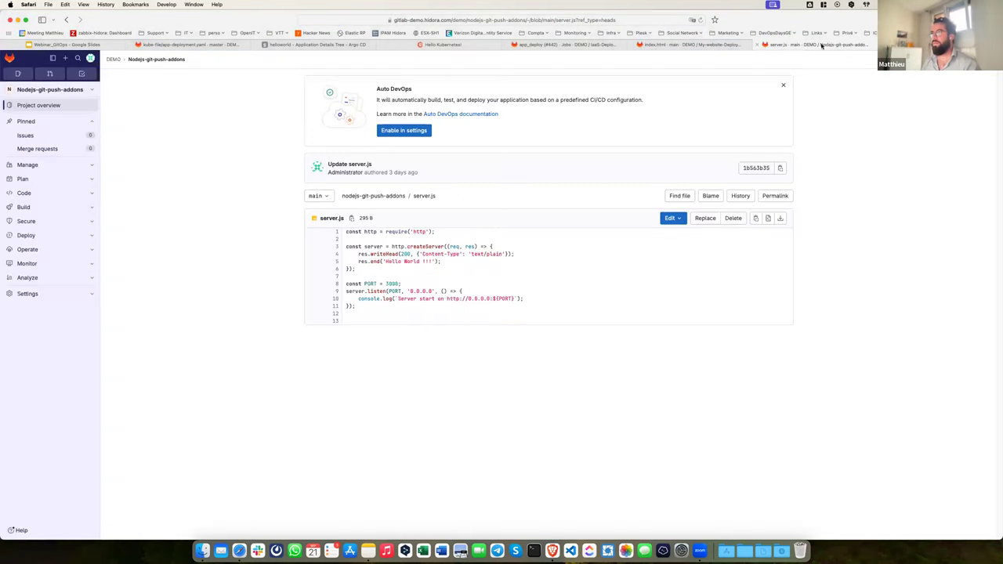
{"action": "left_click", "coordinate": [855, 45]}
{"action": "left_click", "coordinate": [855, 45]}
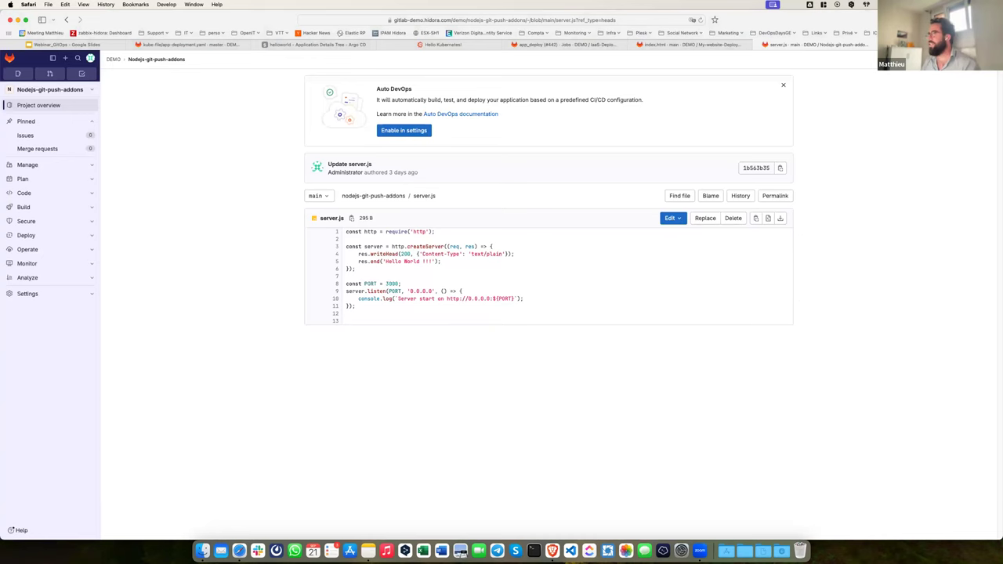
- Switch to Brave, expand DEMO - NOdeJs - Git push addons in place of My-website and view its Application Servers' live page
{"action": "left_click", "coordinate": [553, 551]}
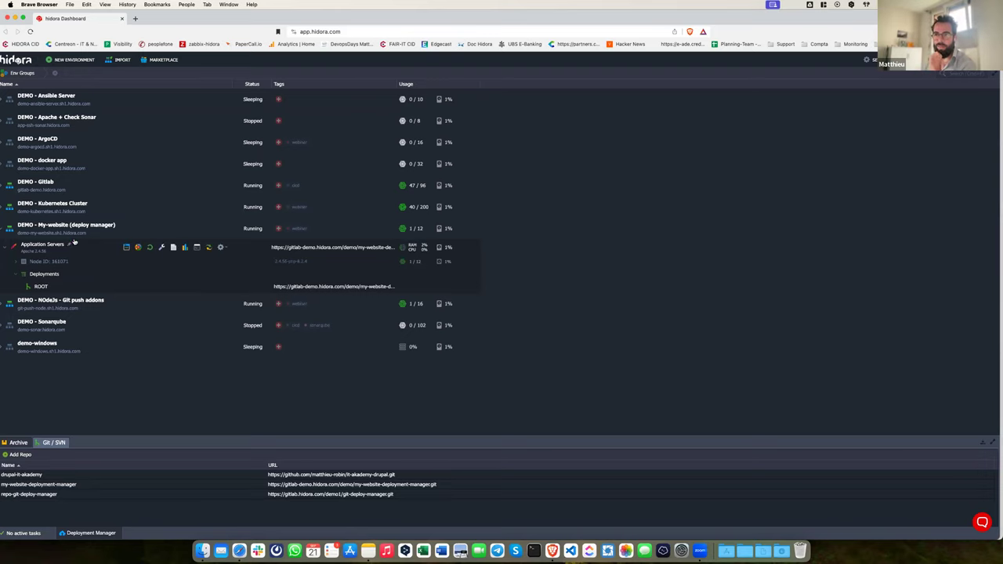
{"action": "left_click", "coordinate": [4, 231]}
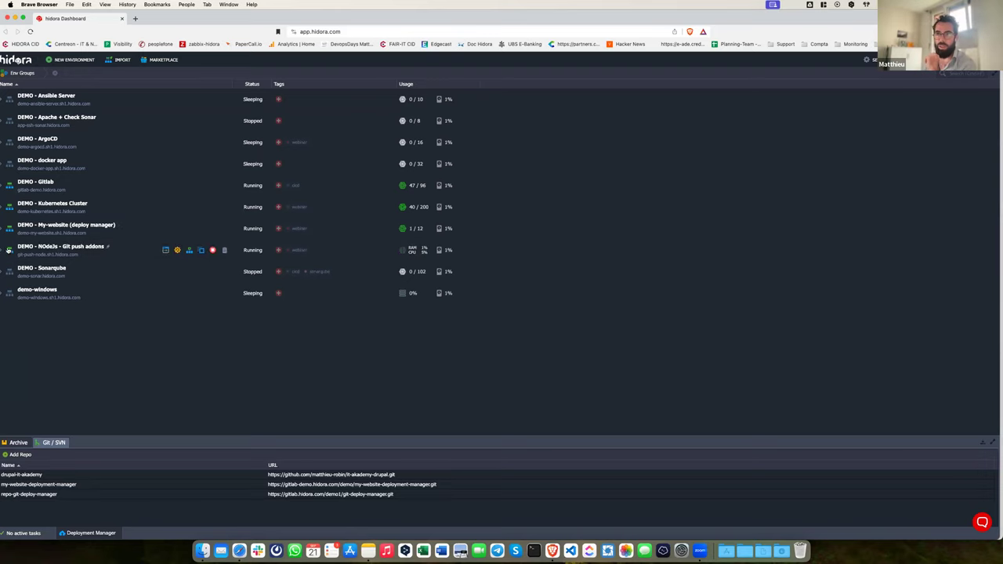
{"action": "left_click", "coordinate": [3, 250]}
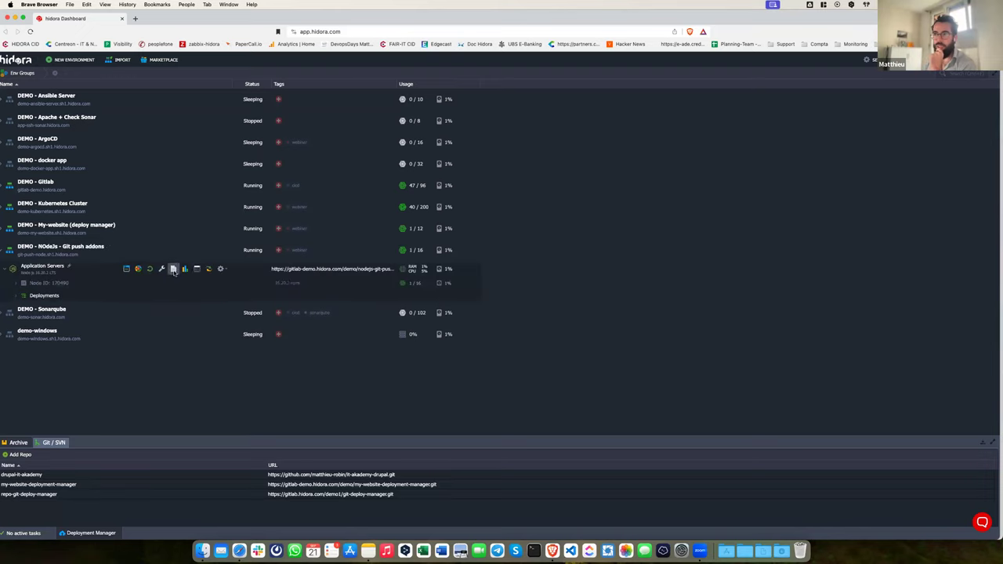
{"action": "left_click", "coordinate": [122, 269]}
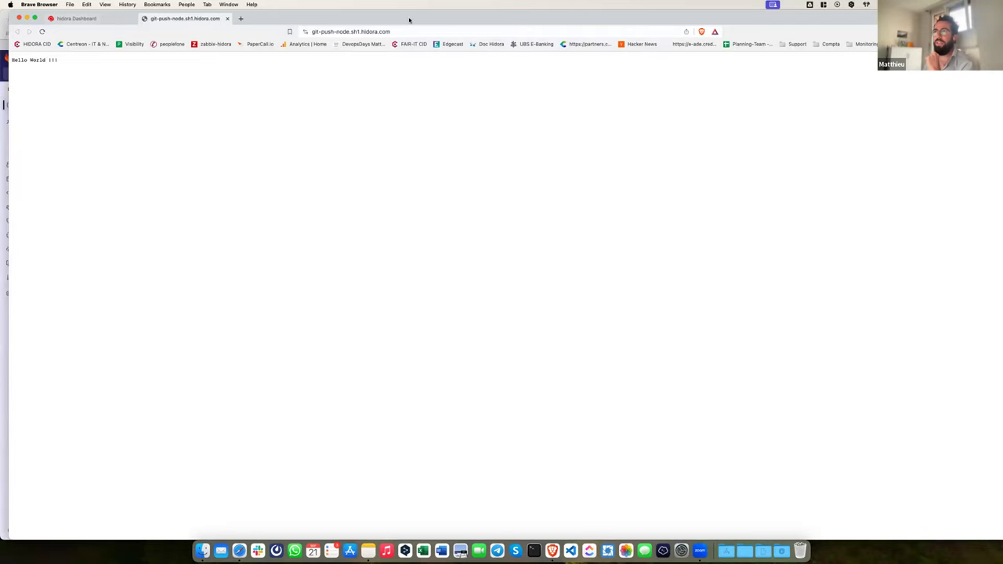
- Back in Safari, edit server.js so the response reads "Hello dear webinar !!!" and commit the change to main
{"action": "left_click", "coordinate": [239, 551]}
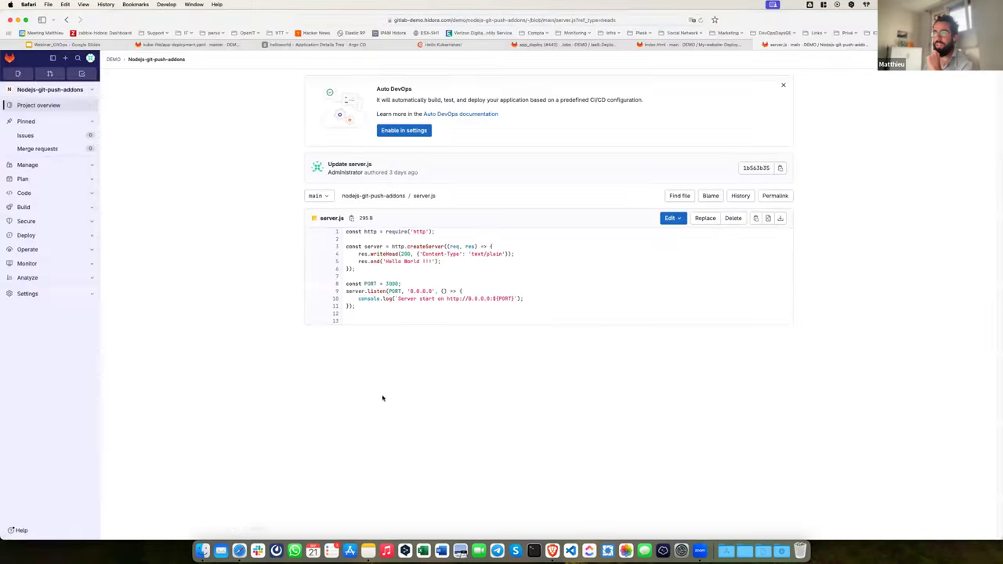
{"action": "left_click", "coordinate": [670, 219]}
{"action": "left_click", "coordinate": [670, 270]}
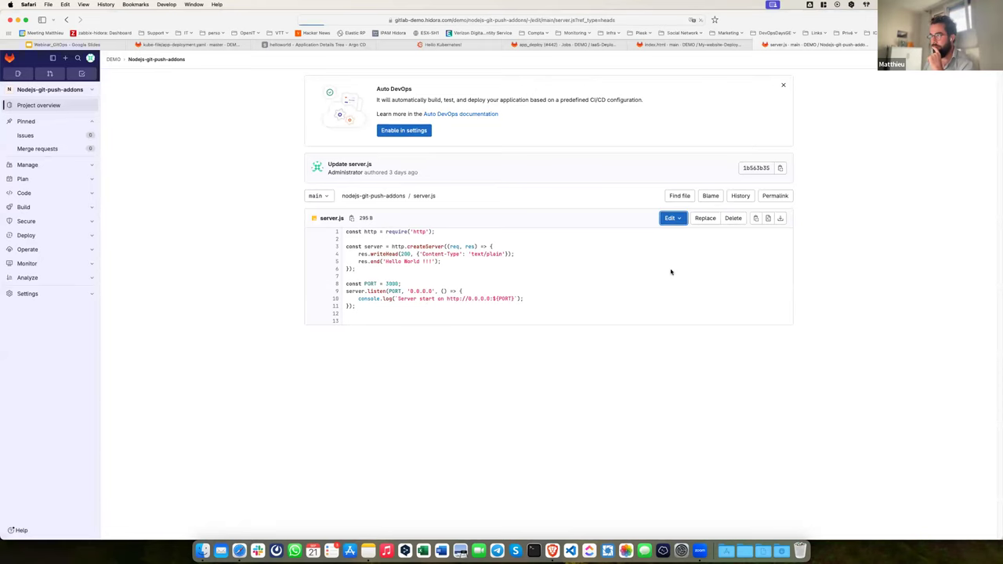
{"action": "left_click", "coordinate": [404, 170]}
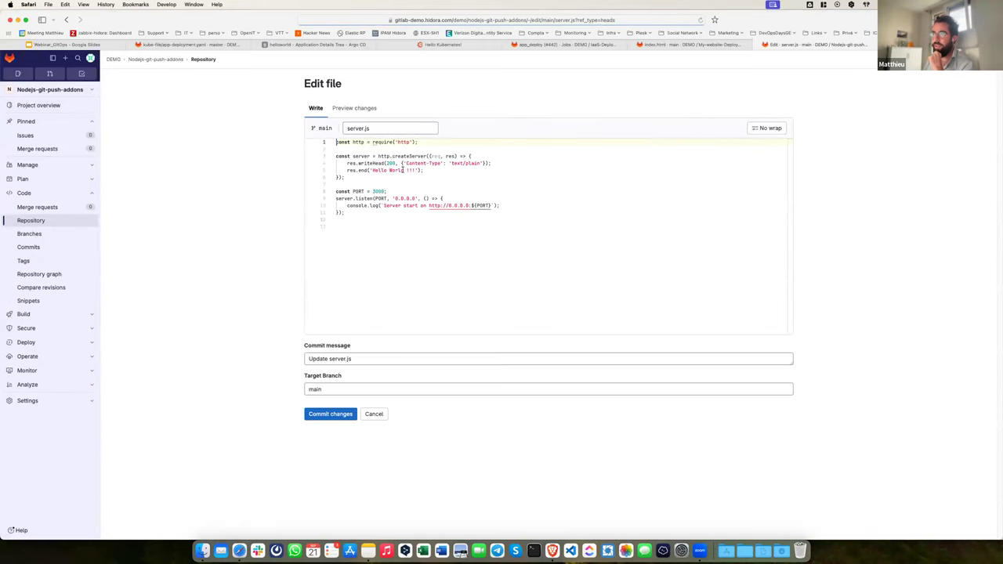
{"action": "key", "text": "BackSpace"}
{"action": "key", "text": "BackSpace"}
{"action": "key", "text": "BackSpace"}
{"action": "key", "text": "BackSpace"}
{"action": "key", "text": "BackSpace"}
{"action": "type", "text": "dear webinar"}
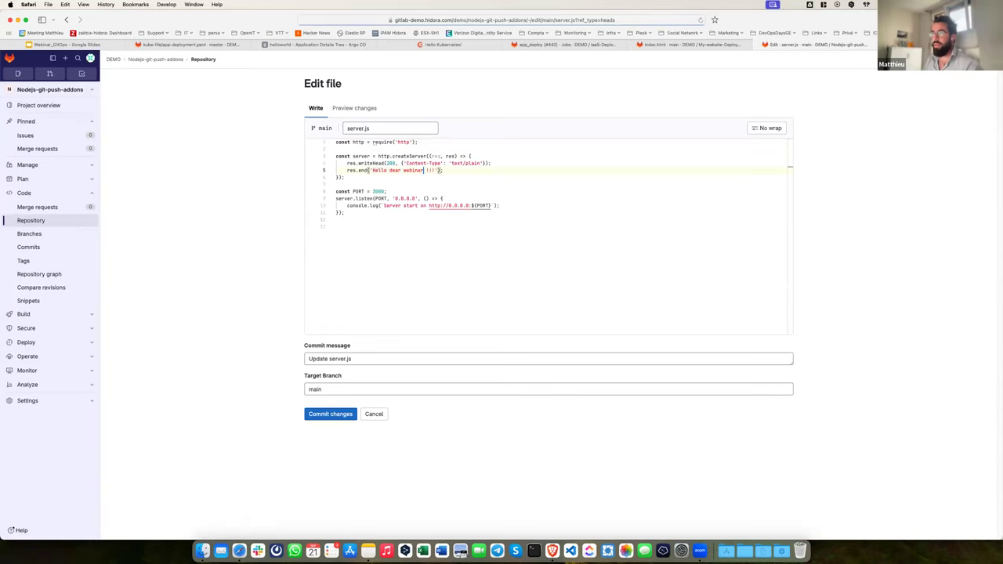
{"action": "left_click", "coordinate": [337, 416]}
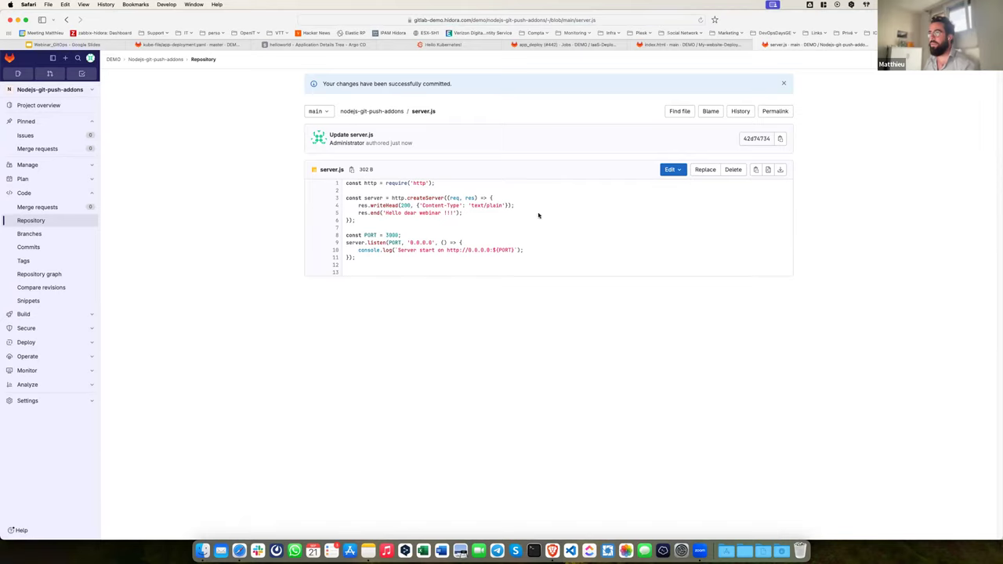
- Reload the git-push-node live page in Brave to check the new greeting, then close it to return to the dashboard
{"action": "key", "text": "ctrl+shift+Tab"}
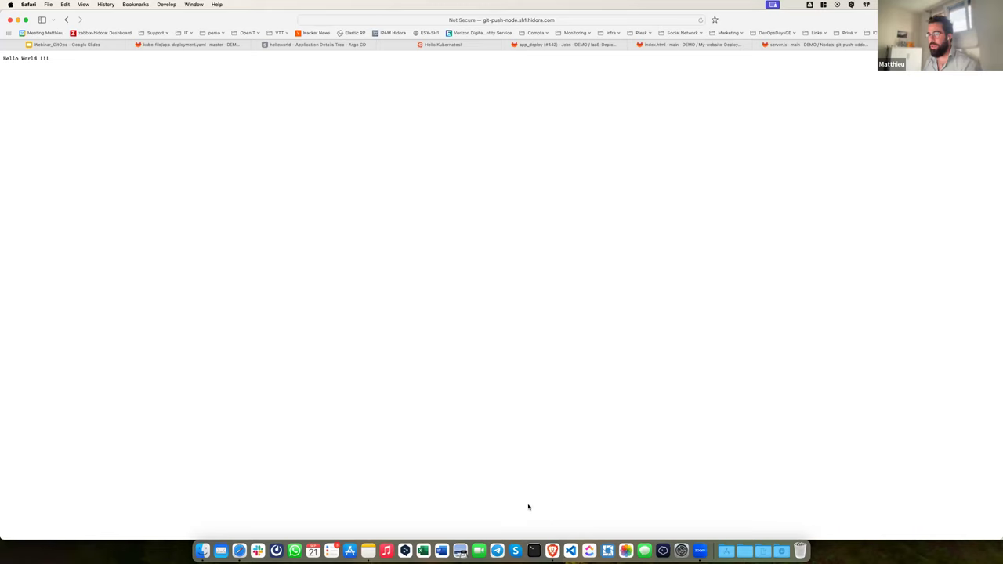
{"action": "left_click", "coordinate": [552, 551]}
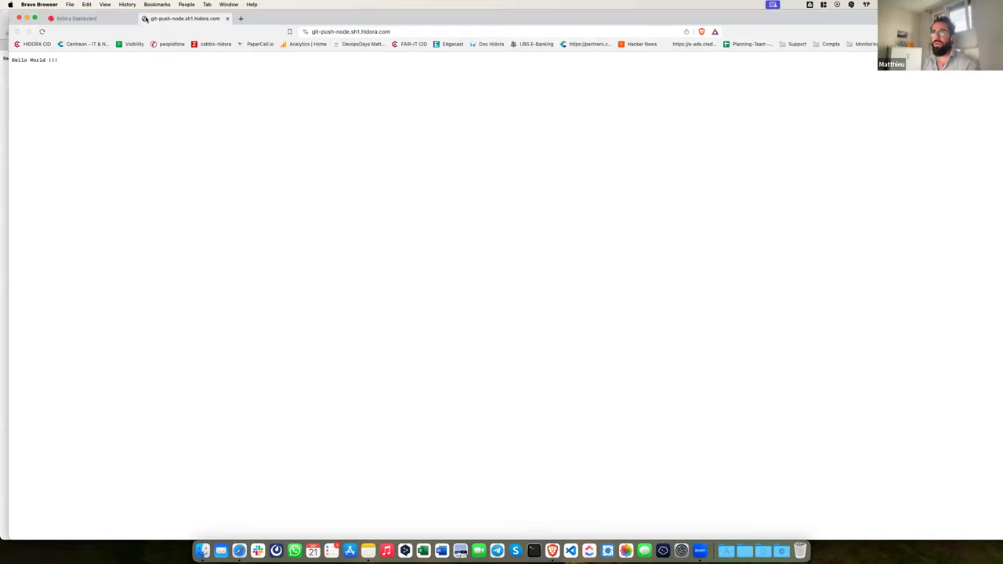
{"action": "key", "text": "super+r"}
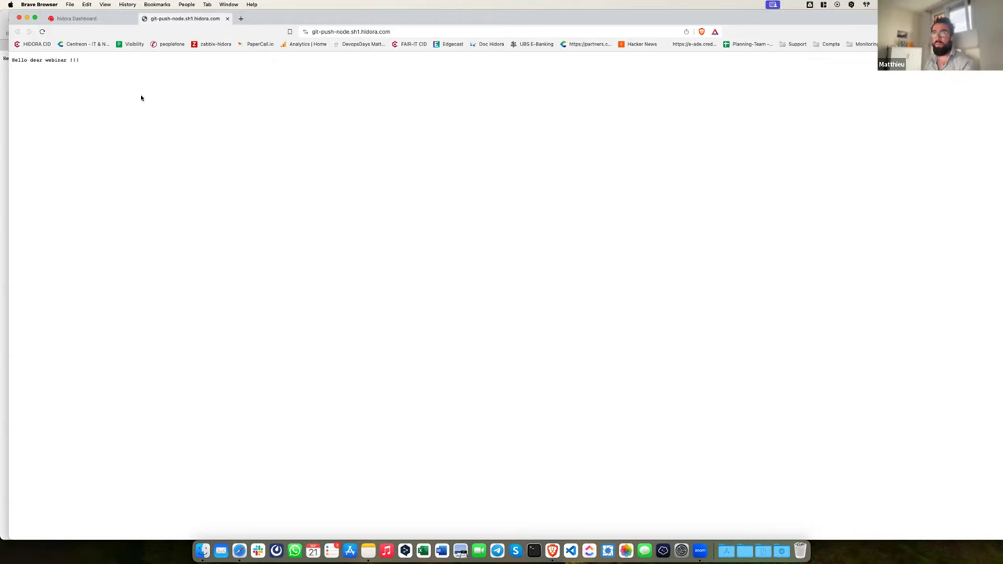
{"action": "key", "text": "super+w"}
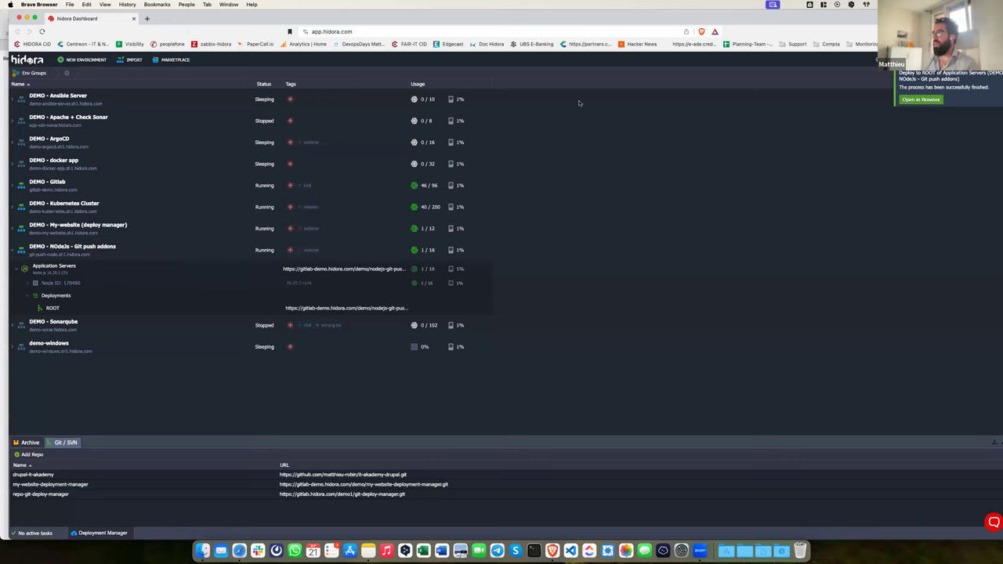
- Open the API documentation from the dashboard's help options and go to the Public API for Developers
{"action": "left_click", "coordinate": [921, 100]}
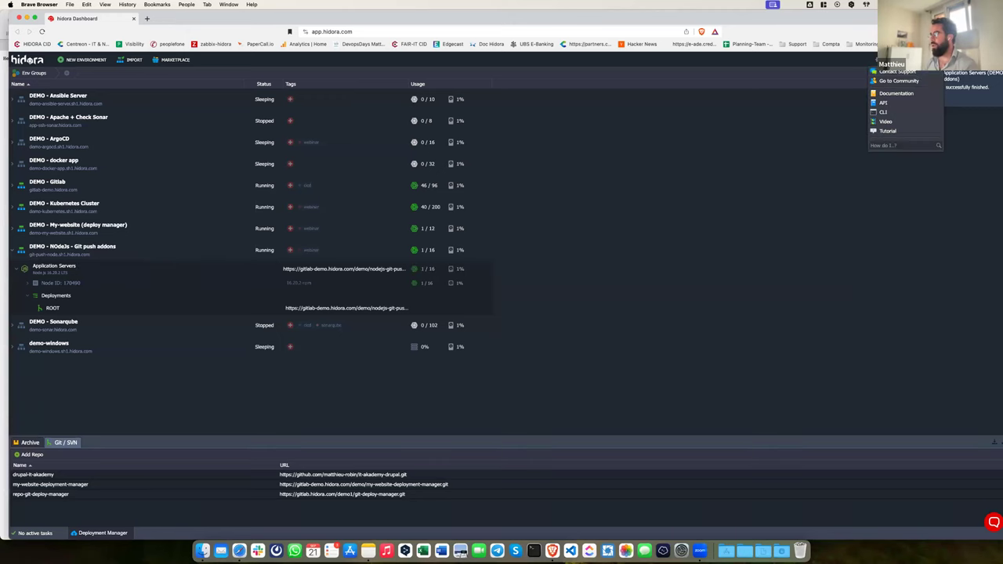
{"action": "left_click", "coordinate": [896, 104]}
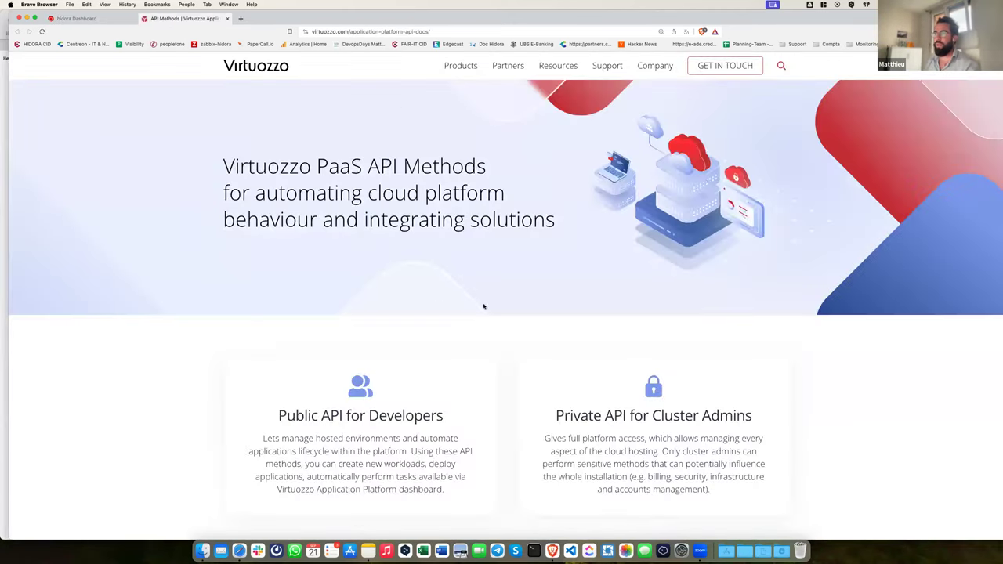
{"action": "scroll", "coordinate": [484, 306], "scroll_direction": "down", "scroll_amount": 4}
{"action": "left_click", "coordinate": [410, 277]}
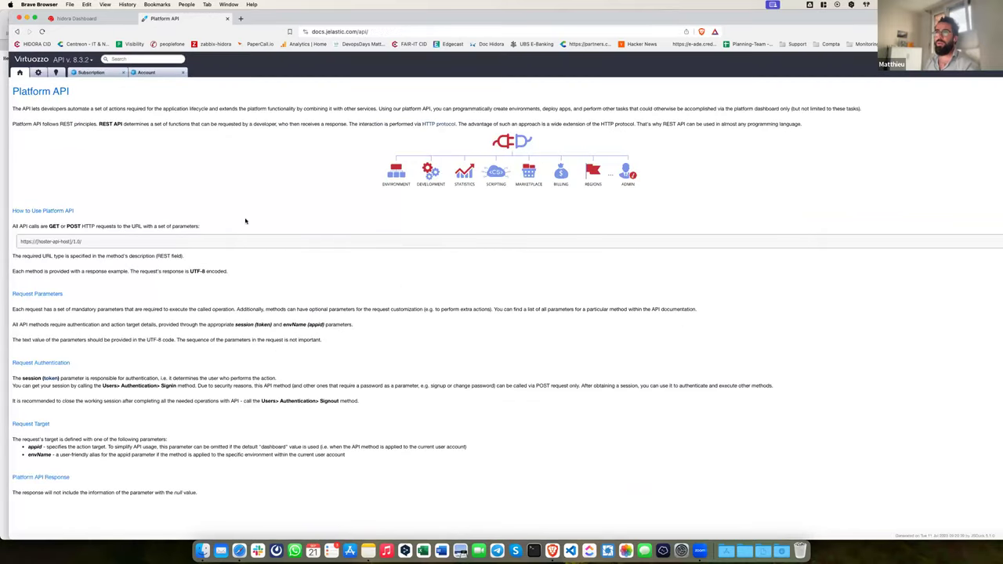
- Show the API package list and expand the billing, environment, management and marketplace packages
{"action": "left_click", "coordinate": [41, 73]}
{"action": "left_click", "coordinate": [15, 84]}
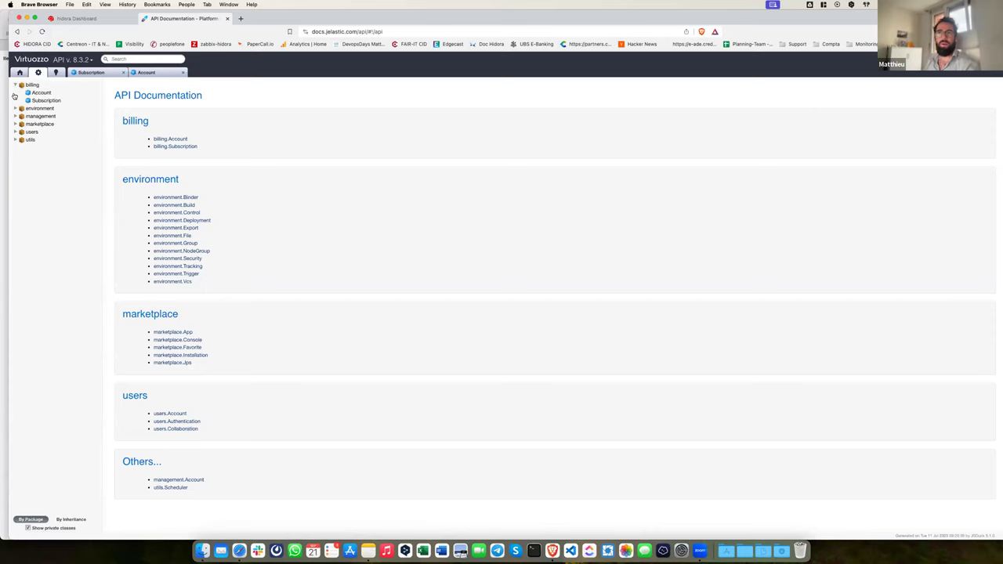
{"action": "left_click", "coordinate": [14, 109]}
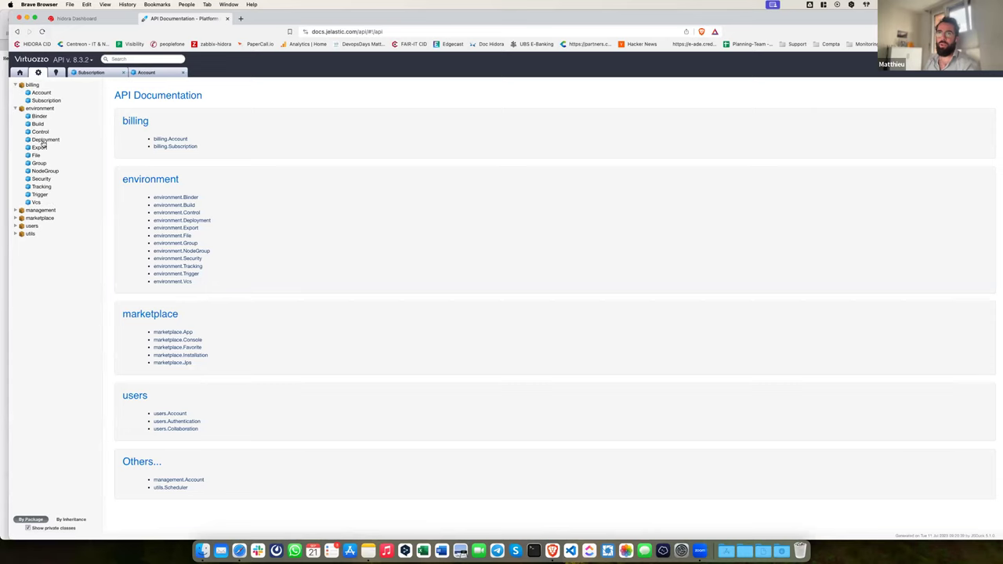
{"action": "left_click", "coordinate": [27, 210]}
{"action": "left_click", "coordinate": [28, 225]}
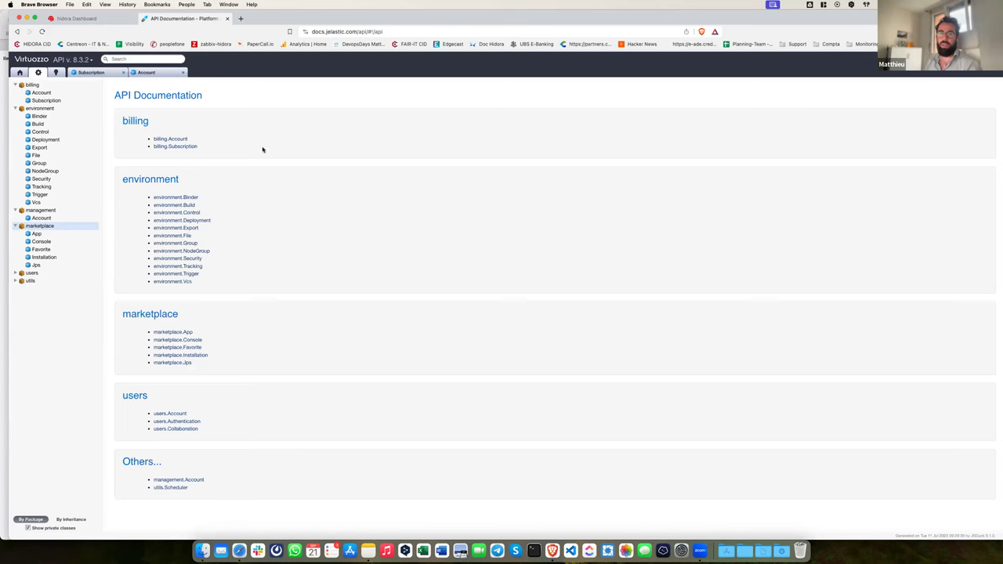
- Return to the Hidora dashboard, close the Brave pages and switch back to Safari
{"action": "left_click", "coordinate": [114, 22]}
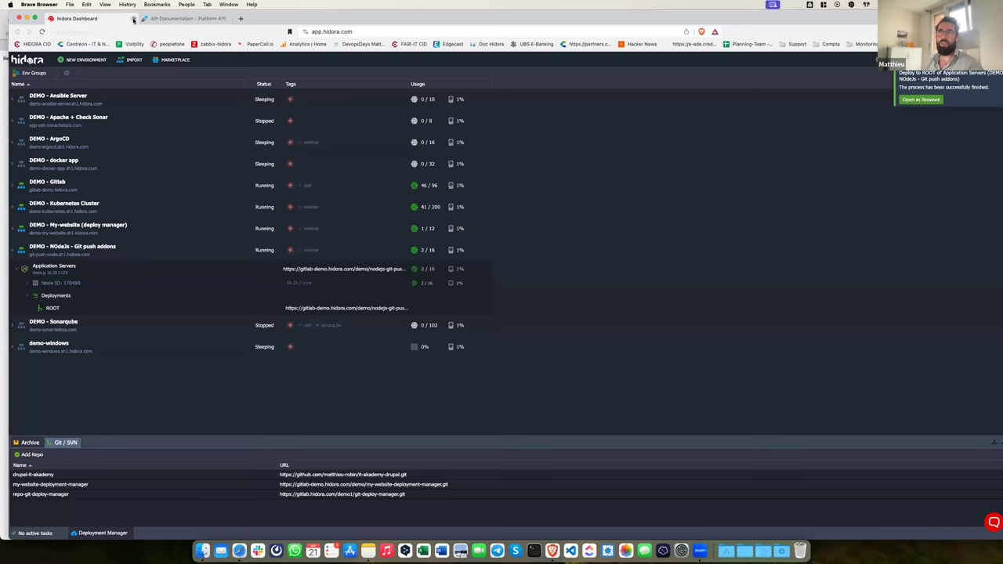
{"action": "left_click", "coordinate": [133, 20]}
{"action": "left_click", "coordinate": [133, 20]}
{"action": "left_click", "coordinate": [541, 113]}
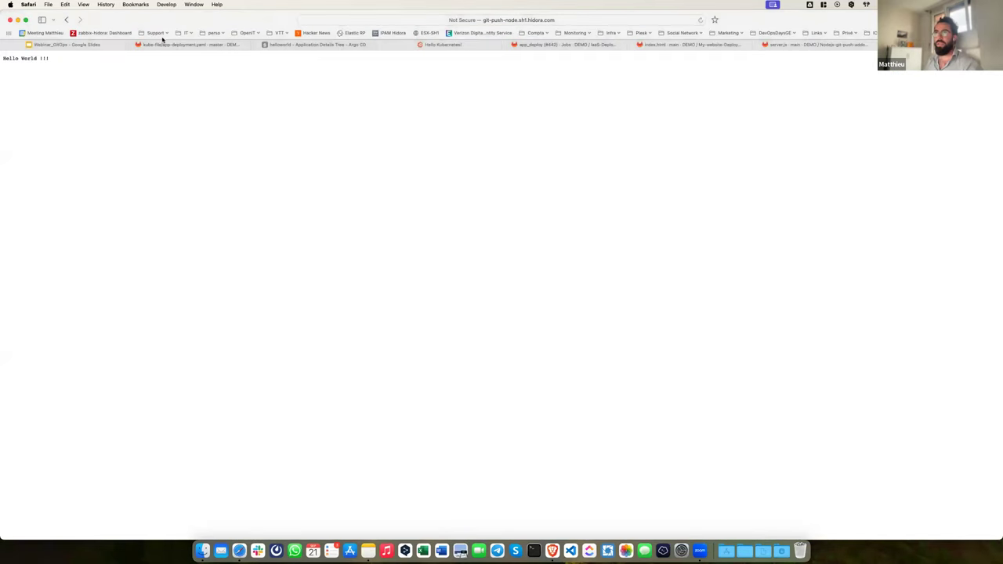
- Switch to the Webinar_GitOps slides and start presenting from the Demo time slide
{"action": "left_click", "coordinate": [89, 44]}
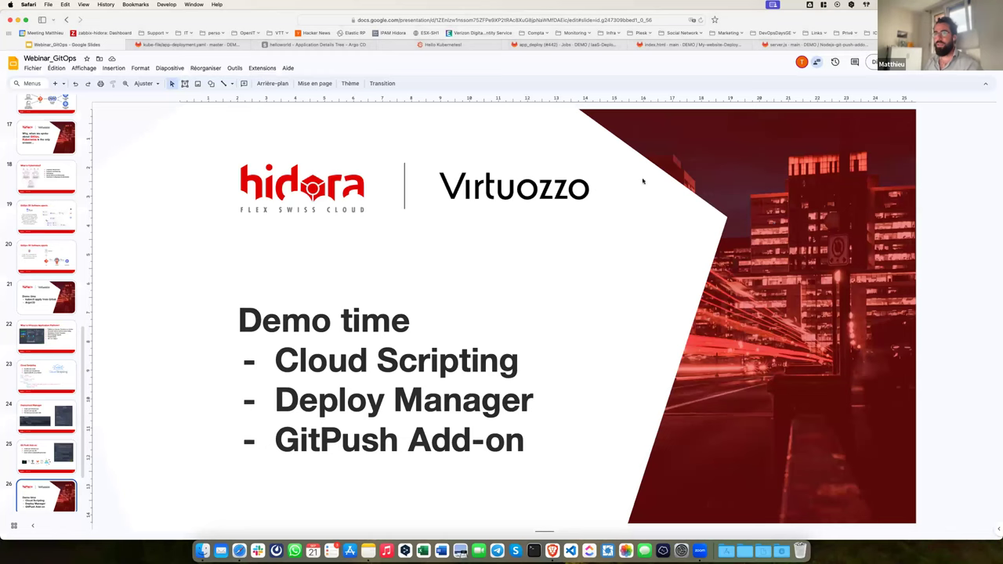
{"action": "left_click", "coordinate": [872, 62]}
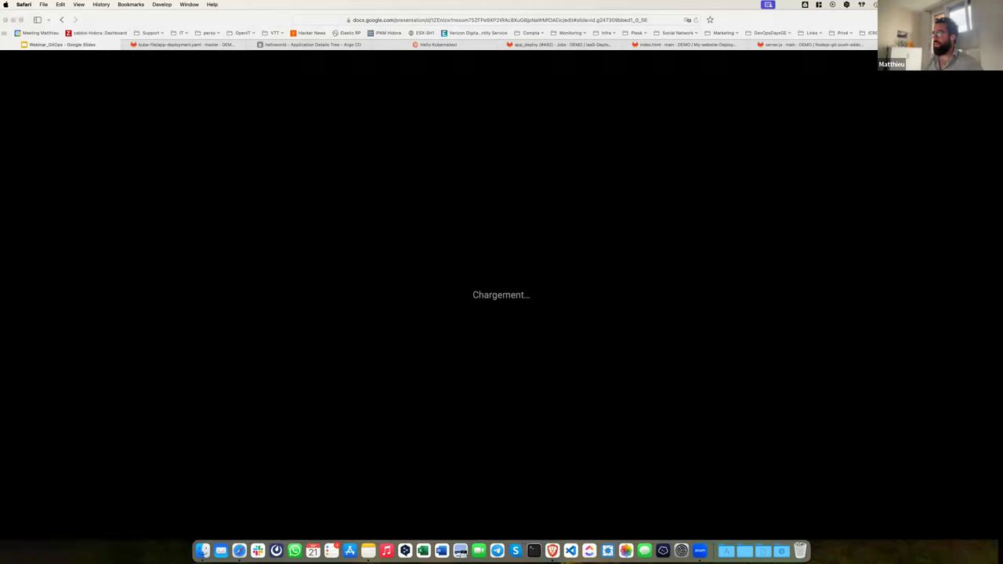
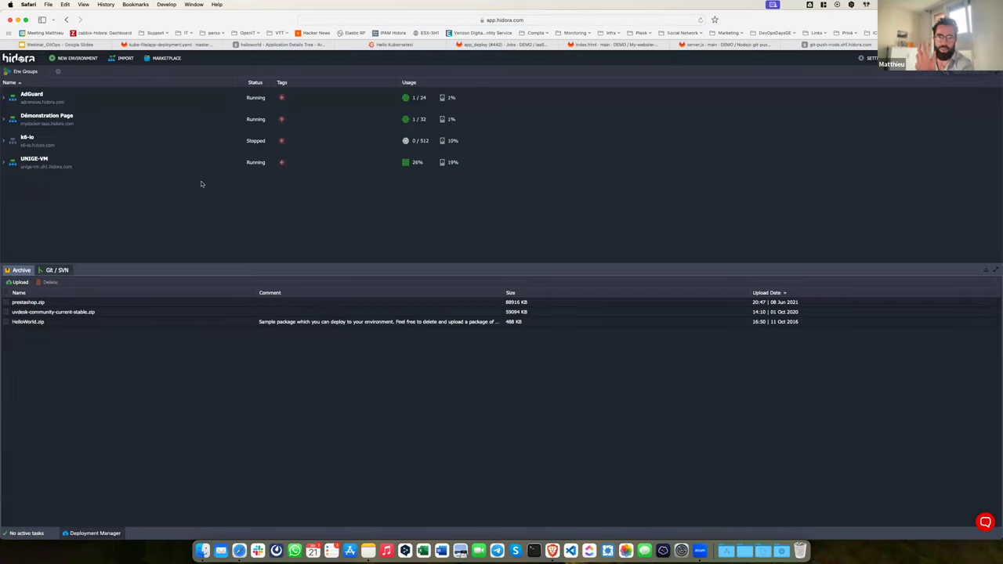
- Browse the Hidora marketplace's cluster applications and open the installer for the MySQL/MariaDB/Percona Cluster
{"action": "left_click", "coordinate": [163, 59]}
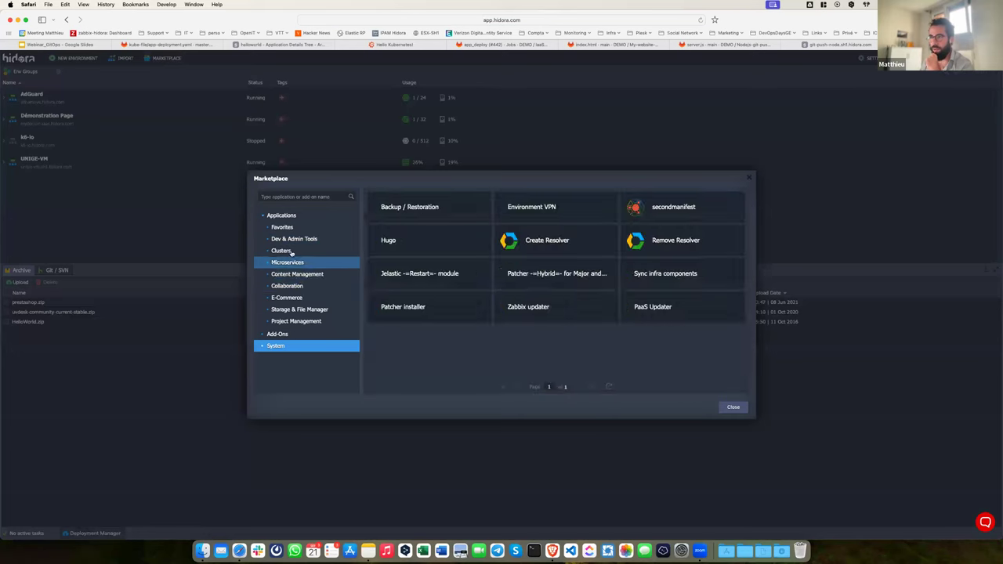
{"action": "left_click", "coordinate": [292, 240]}
{"action": "left_click", "coordinate": [284, 251]}
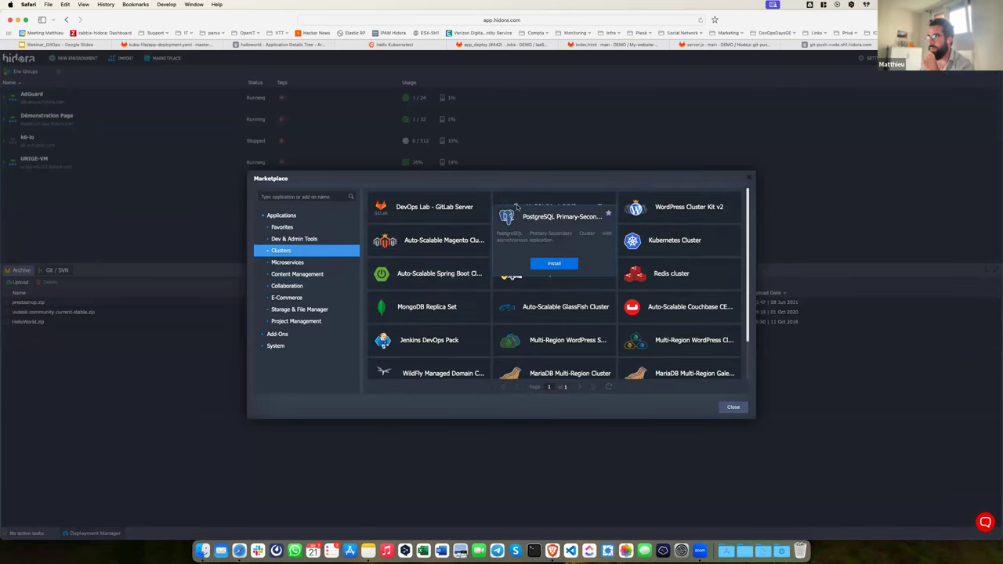
{"action": "left_click", "coordinate": [555, 250]}
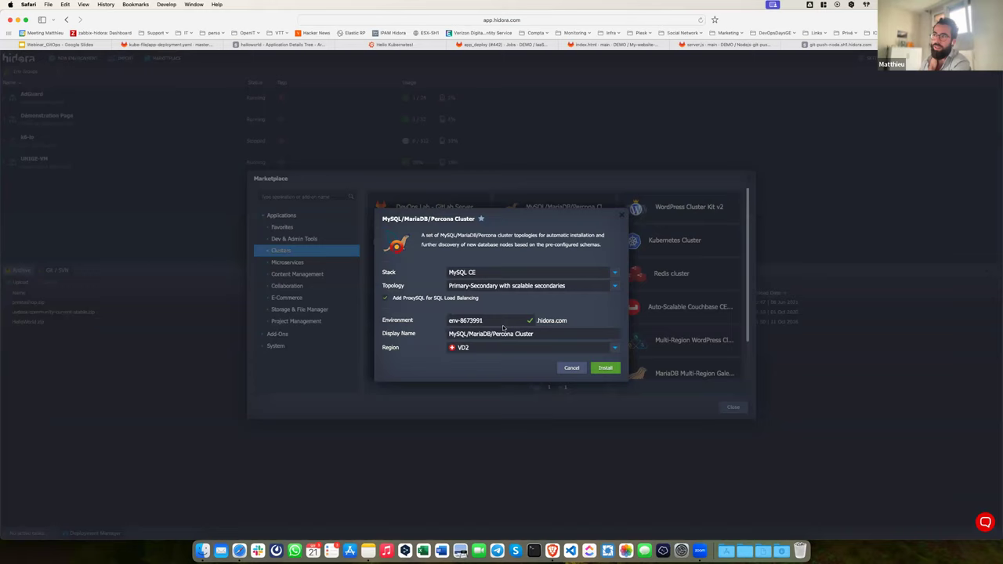
- Set the cluster stack to MariaDB, show the available topologies, and dismiss the installer without installing
{"action": "left_click", "coordinate": [534, 287]}
{"action": "left_click", "coordinate": [526, 272]}
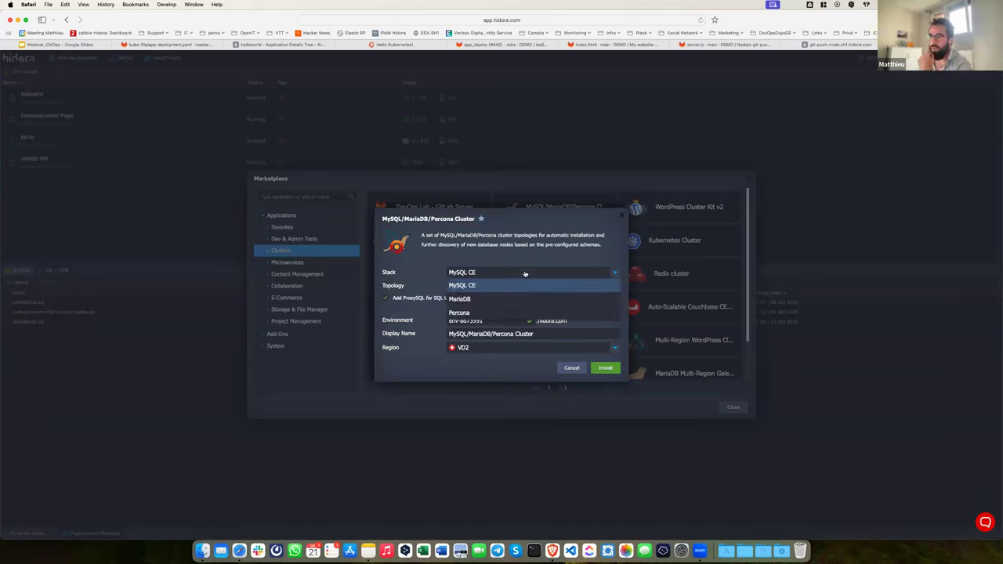
{"action": "left_click", "coordinate": [514, 299]}
{"action": "left_click", "coordinate": [517, 287]}
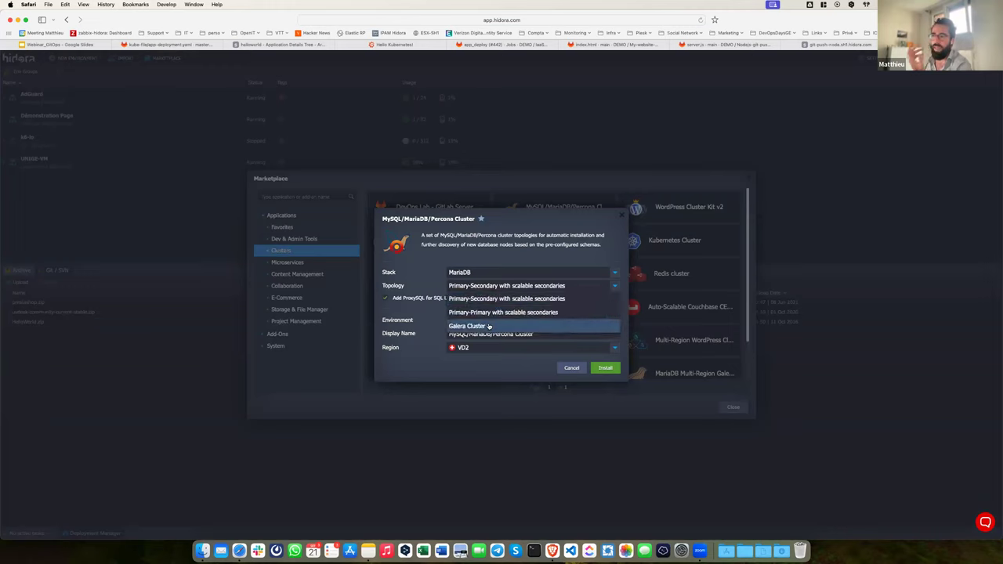
{"action": "left_click", "coordinate": [433, 364]}
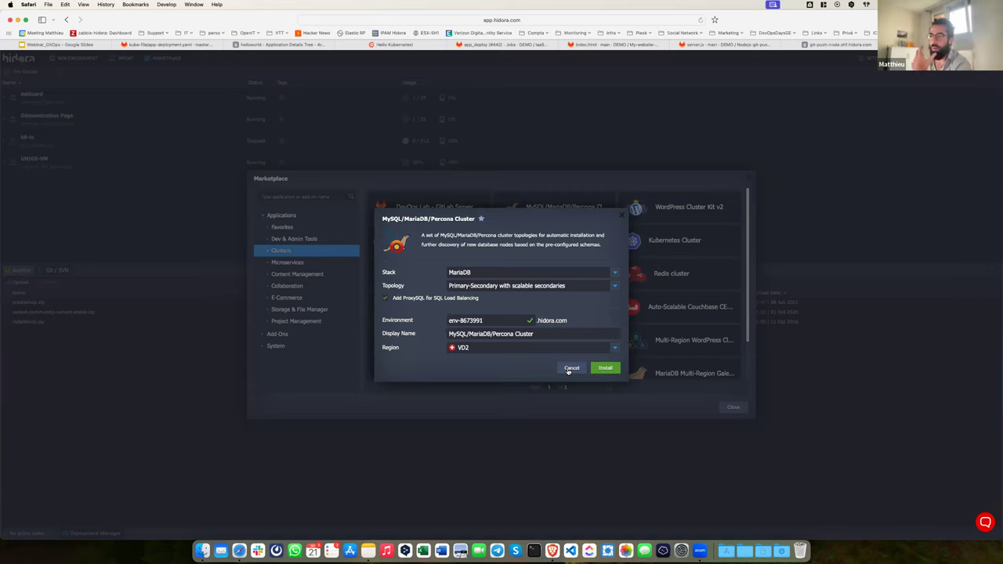
{"action": "left_click_drag", "start_coordinate": [522, 221], "coordinate": [492, 231]}
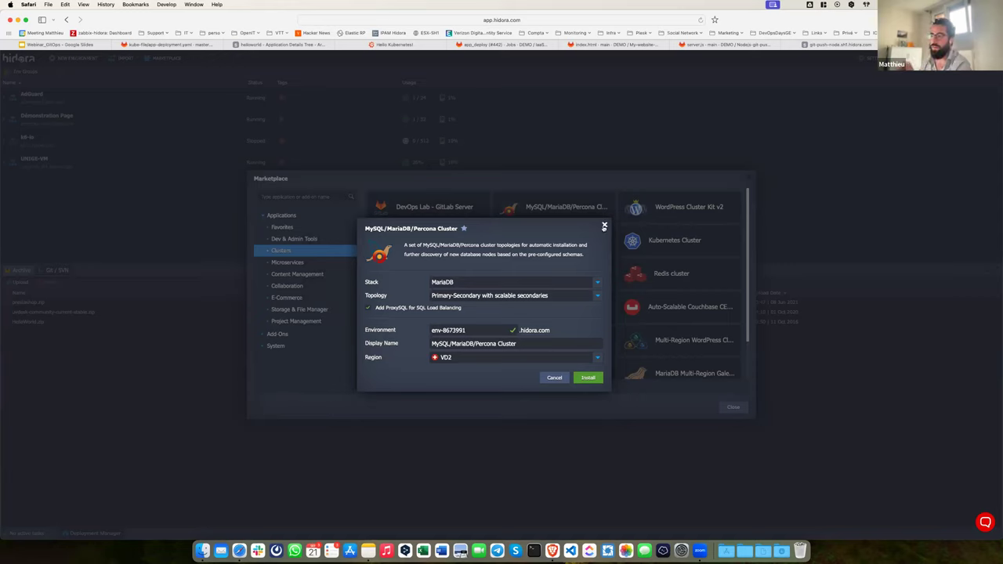
{"action": "left_click", "coordinate": [604, 227]}
- Open the Multi-Region WordPress Cluster installer and set its scaling strategy to Medium Load
{"action": "scroll", "coordinate": [674, 298], "scroll_direction": "down", "scroll_amount": 2}
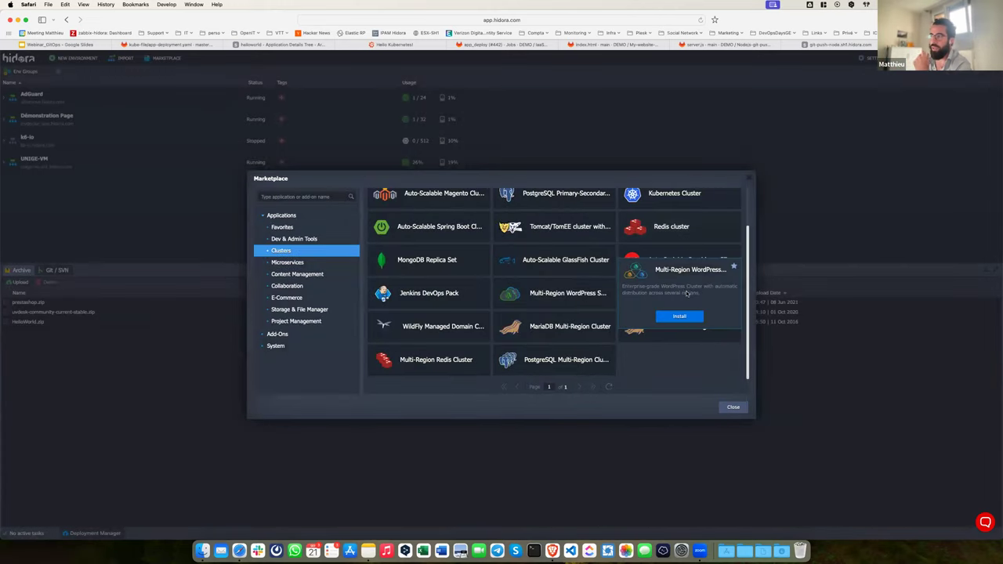
{"action": "left_click", "coordinate": [682, 317]}
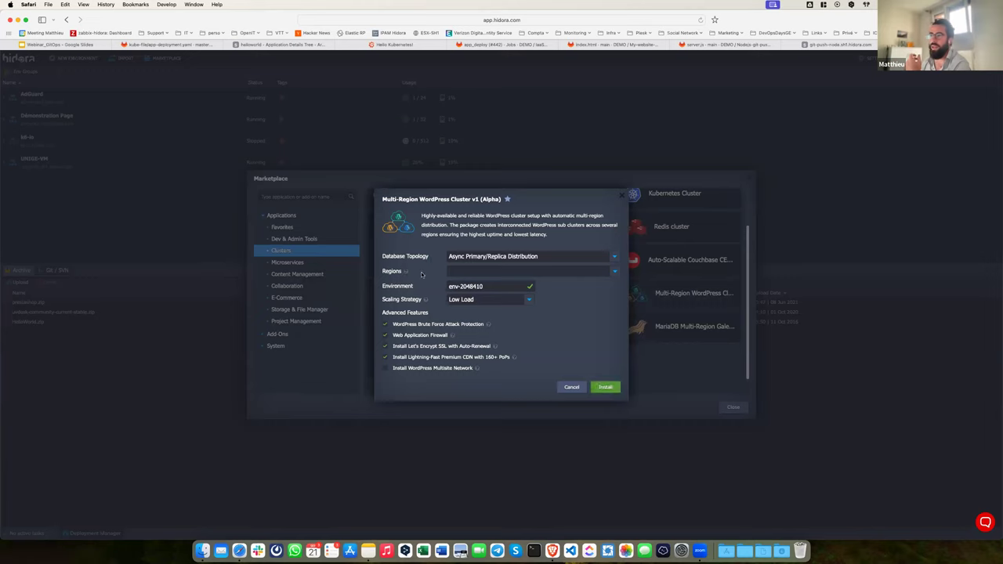
{"action": "left_click", "coordinate": [386, 325]}
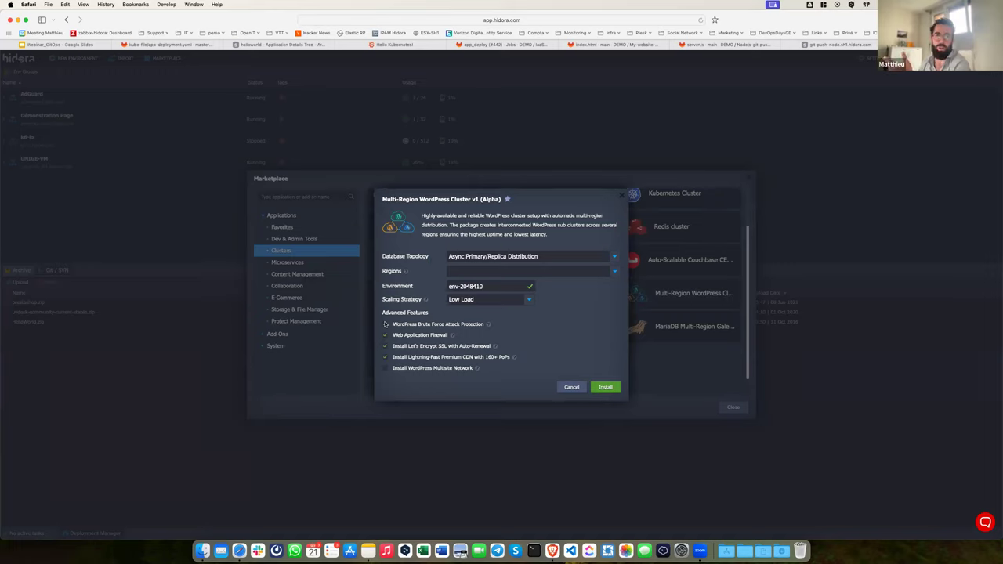
{"action": "left_click", "coordinate": [527, 299]}
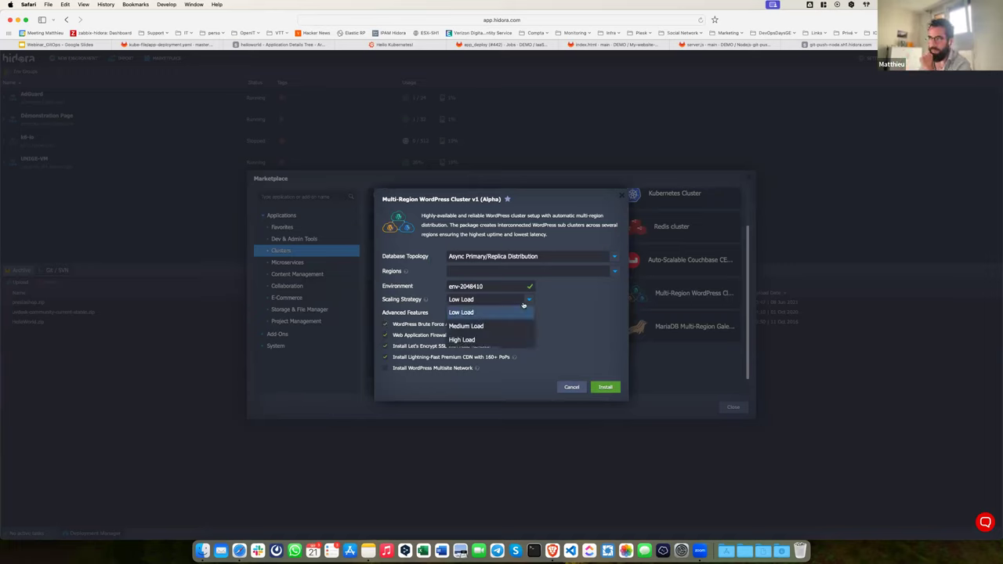
{"action": "left_click", "coordinate": [501, 323]}
- Add the GE and VD2 regions to the WordPress cluster and cancel the installation
{"action": "left_click", "coordinate": [507, 273]}
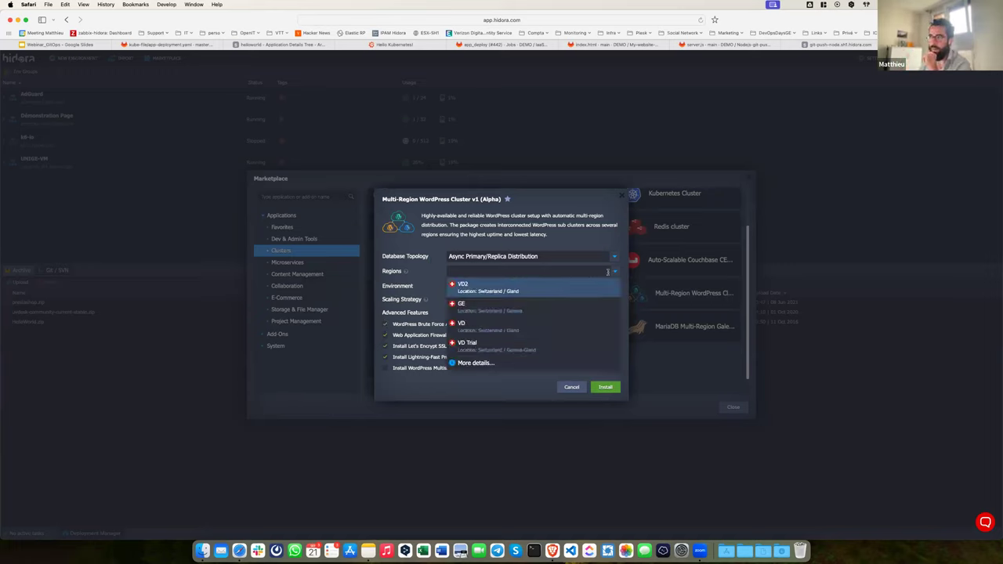
{"action": "left_click", "coordinate": [514, 286]}
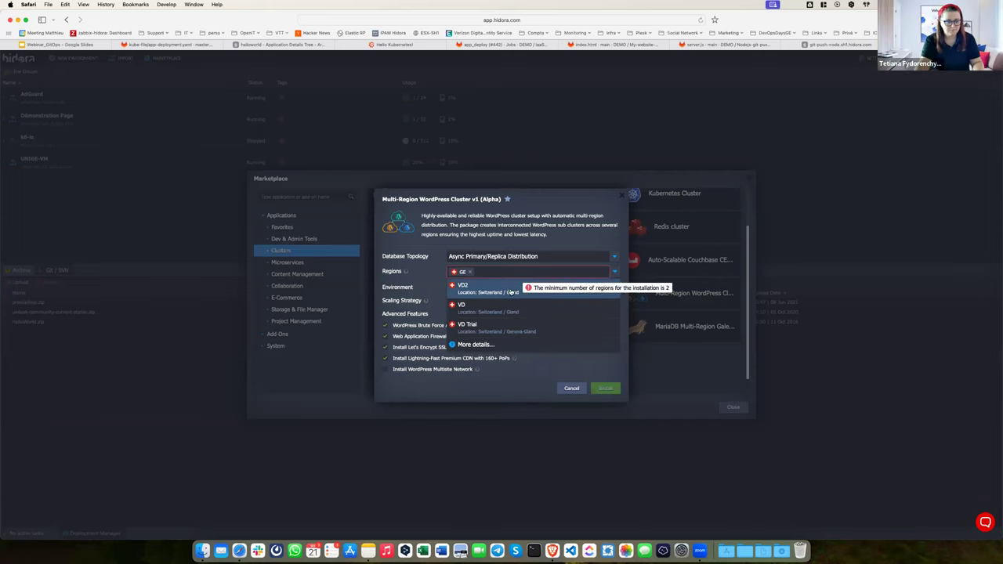
{"action": "left_click", "coordinate": [513, 290]}
{"action": "left_click", "coordinate": [418, 277]}
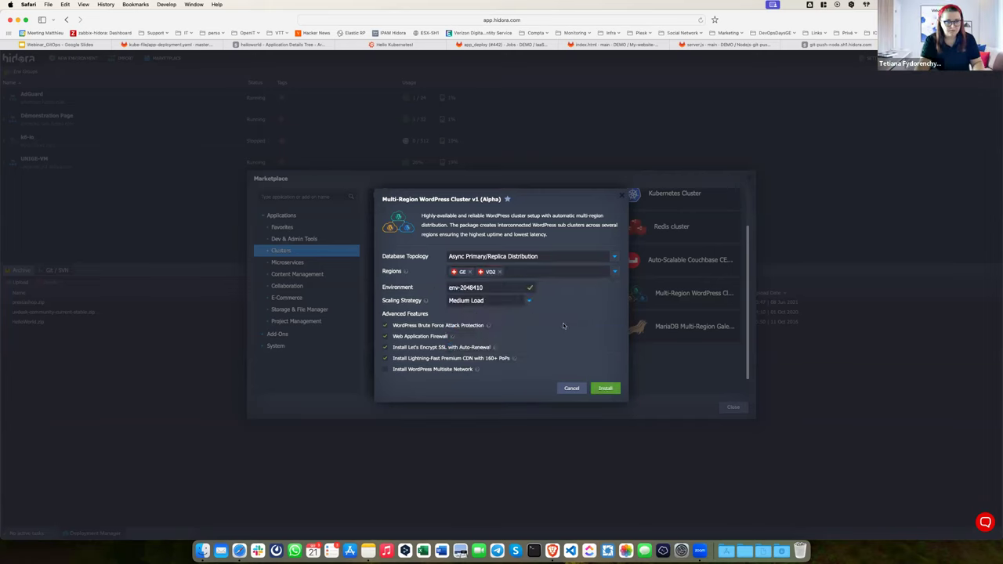
{"action": "left_click", "coordinate": [572, 389]}
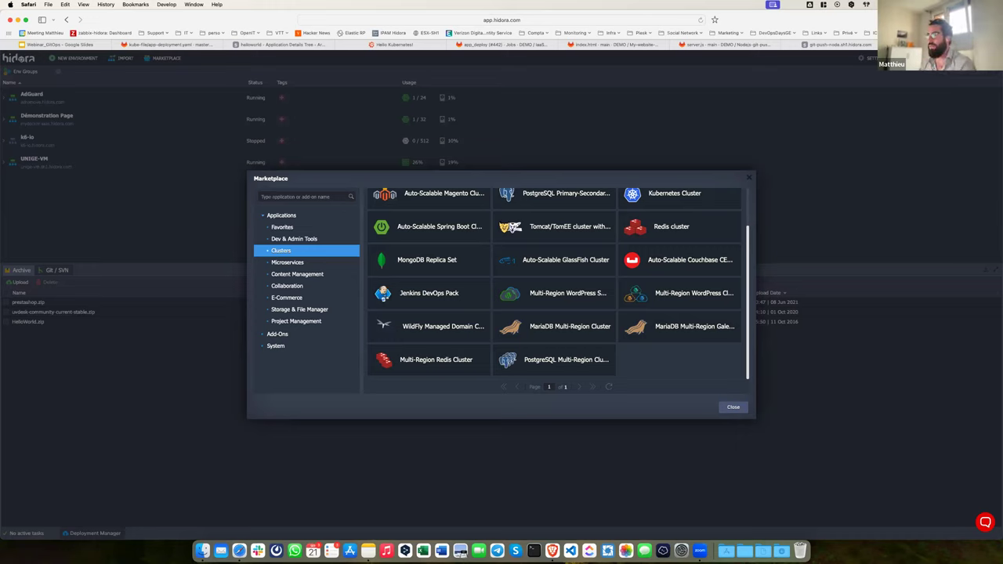
- Open the jelastic-jps/wordpress-multiregion-standalone repository on GitHub in a new tab and examine the cluster components in its README
{"action": "key", "text": "super+t"}
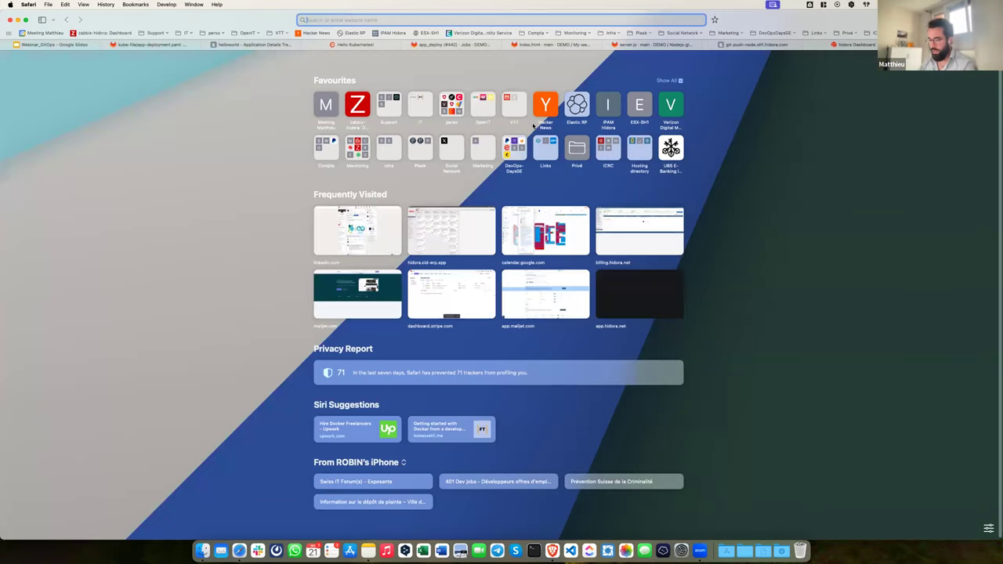
{"action": "type", "text": "github"}
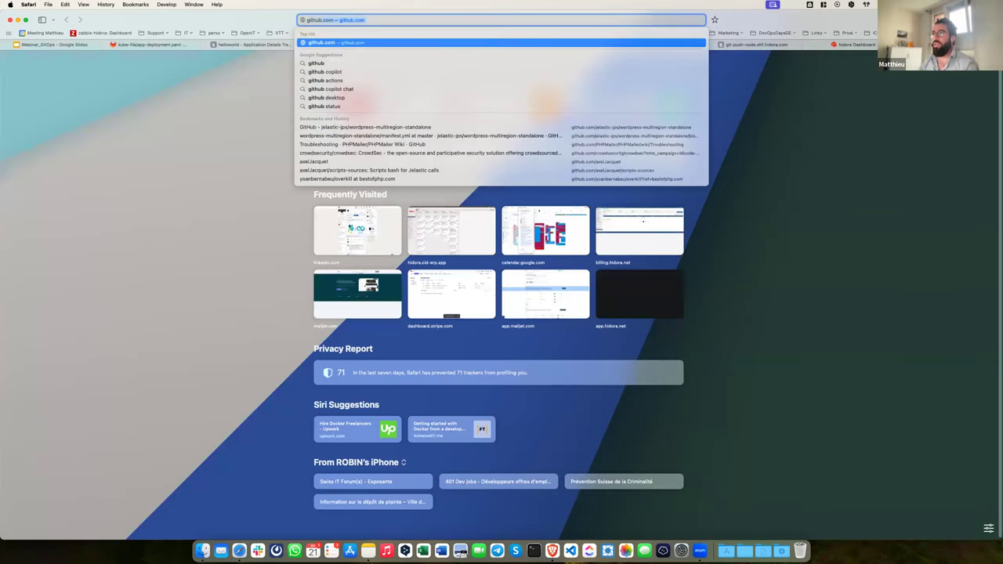
{"action": "type", "text": ".com/jela"}
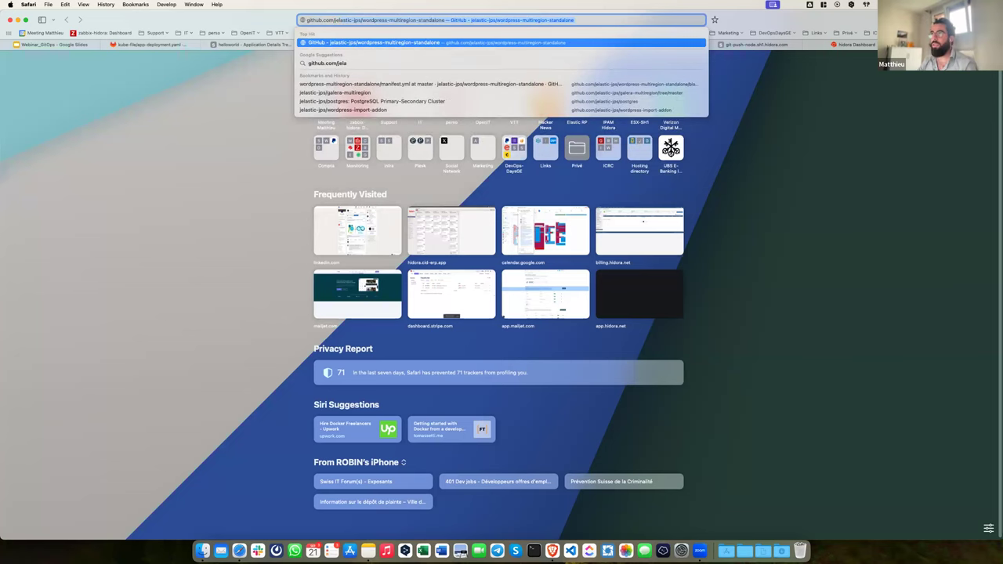
{"action": "key", "text": "Return"}
{"action": "scroll", "coordinate": [392, 174], "scroll_direction": "down", "scroll_amount": 5}
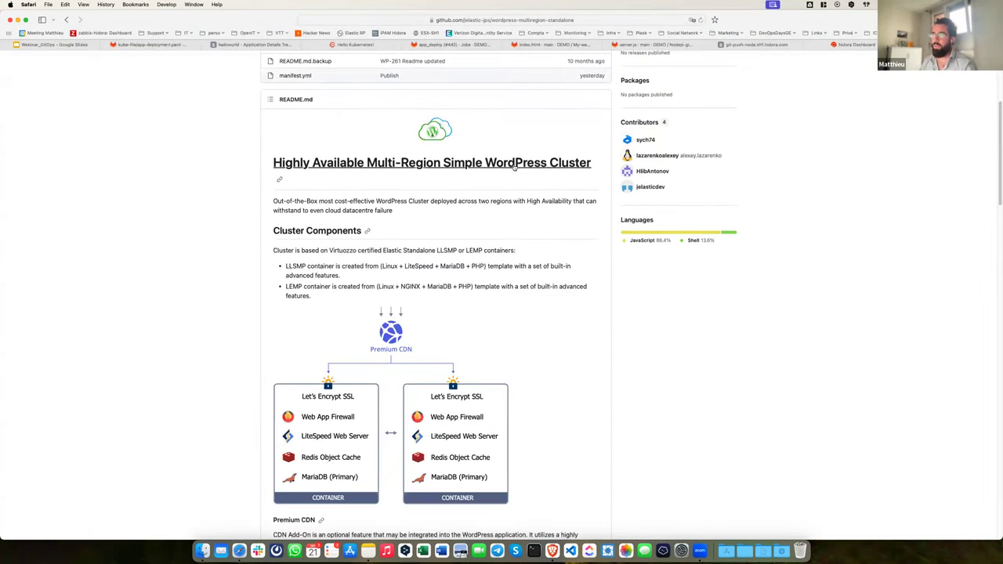
{"action": "scroll", "coordinate": [460, 251], "scroll_direction": "down", "scroll_amount": 5}
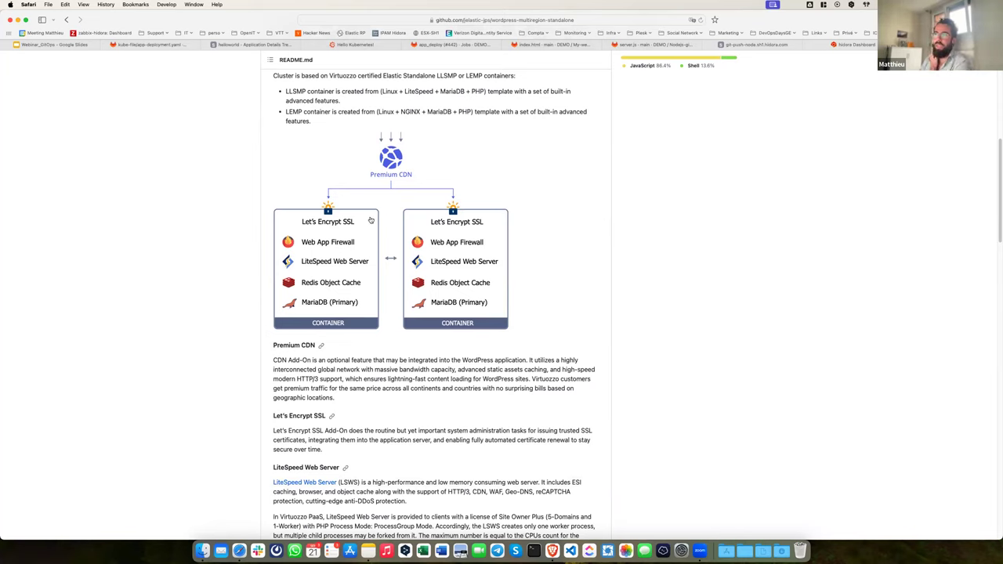
{"action": "scroll", "coordinate": [452, 233], "scroll_direction": "up", "scroll_amount": 5}
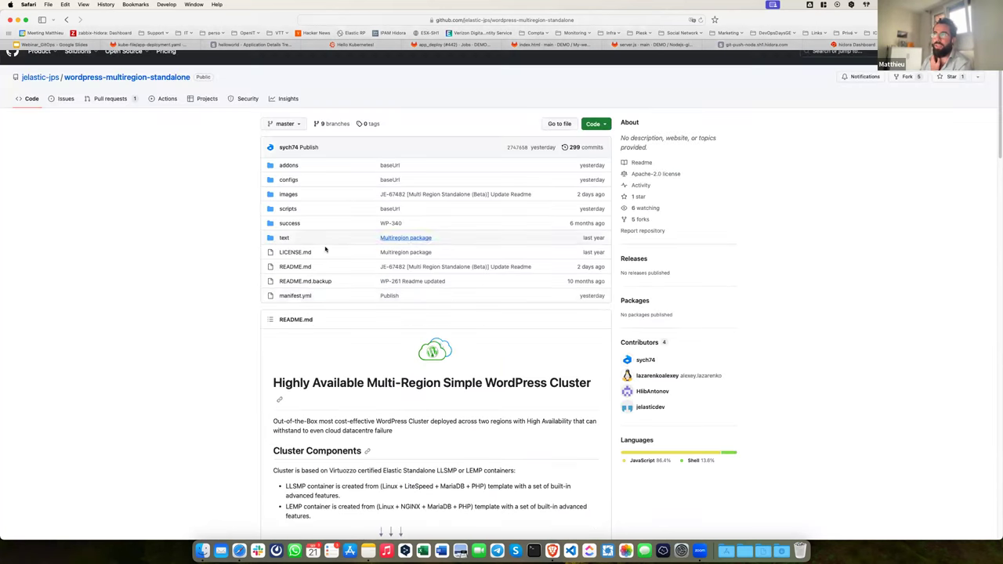
- Open the repository's manifest.yml and examine its install actions and scripts through to the end of the file
{"action": "left_click", "coordinate": [297, 295]}
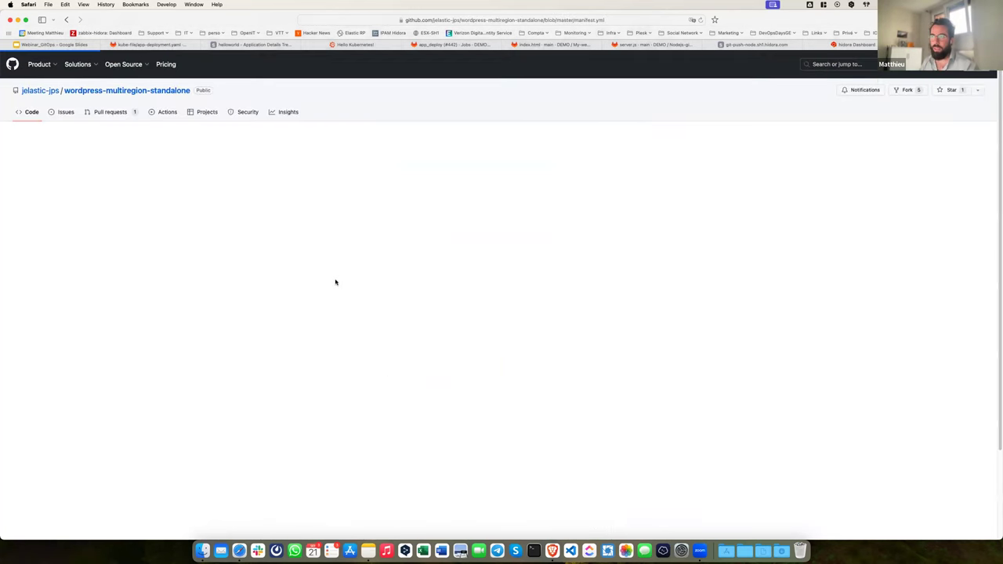
{"action": "scroll", "coordinate": [307, 259], "scroll_direction": "down", "scroll_amount": 20}
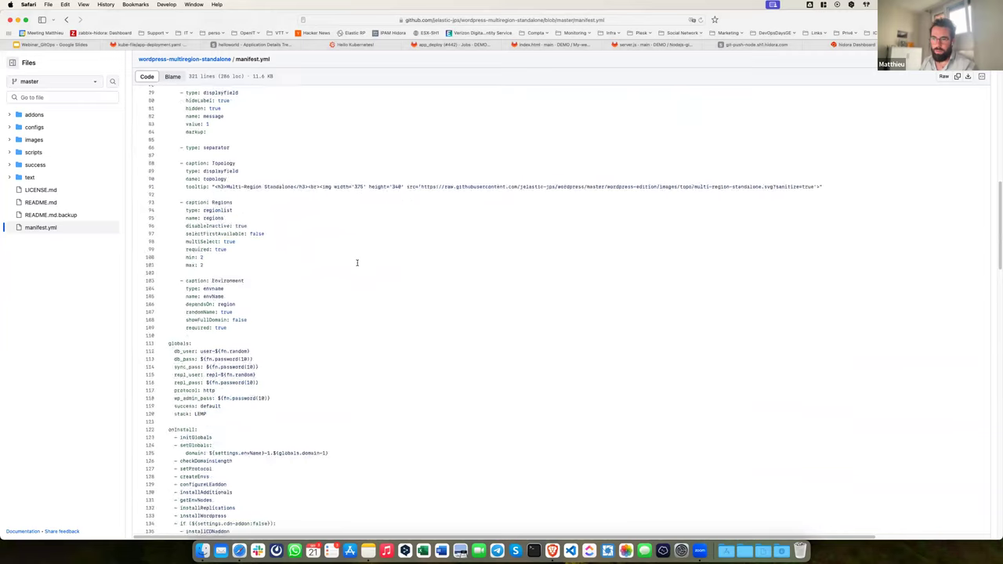
{"action": "scroll", "coordinate": [356, 263], "scroll_direction": "down", "scroll_amount": 10}
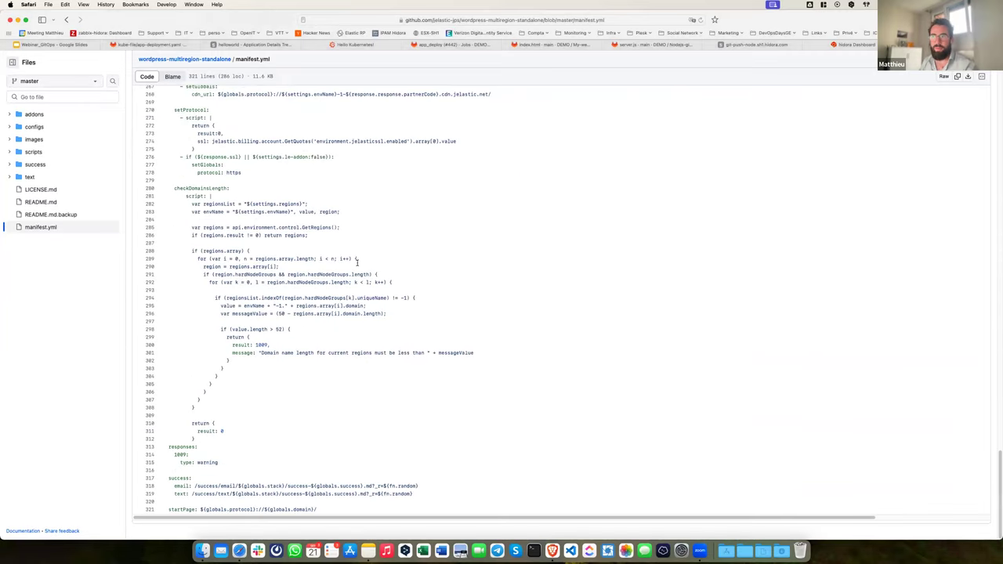
{"action": "scroll", "coordinate": [357, 263], "scroll_direction": "up", "scroll_amount": 10}
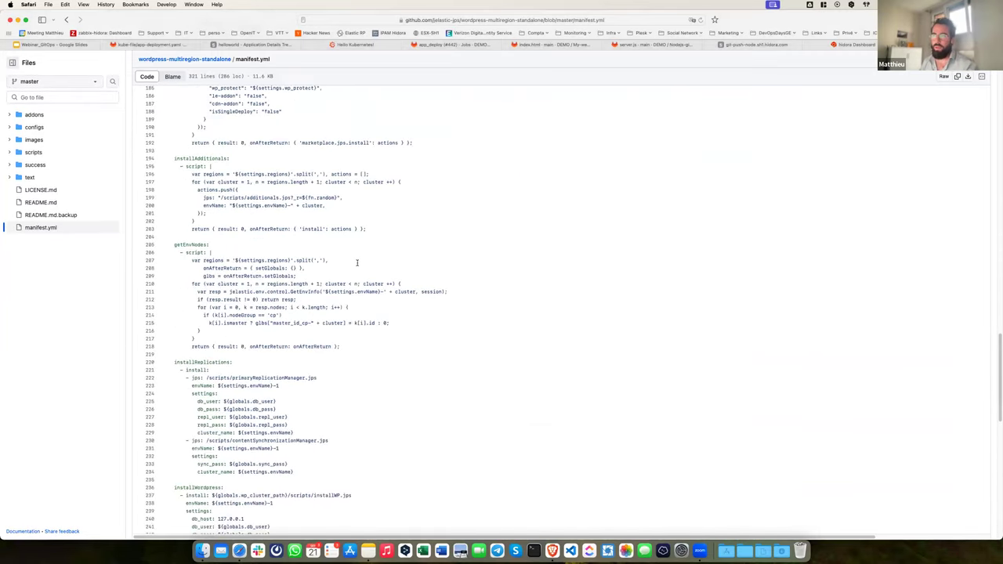
{"action": "scroll", "coordinate": [357, 263], "scroll_direction": "up", "scroll_amount": 8}
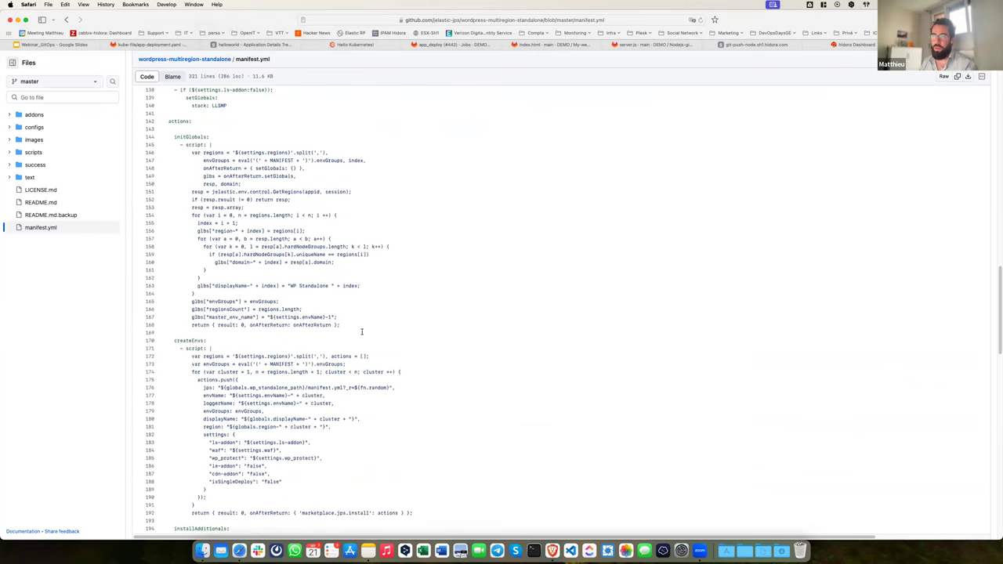
{"action": "scroll", "coordinate": [362, 317], "scroll_direction": "up", "scroll_amount": 20}
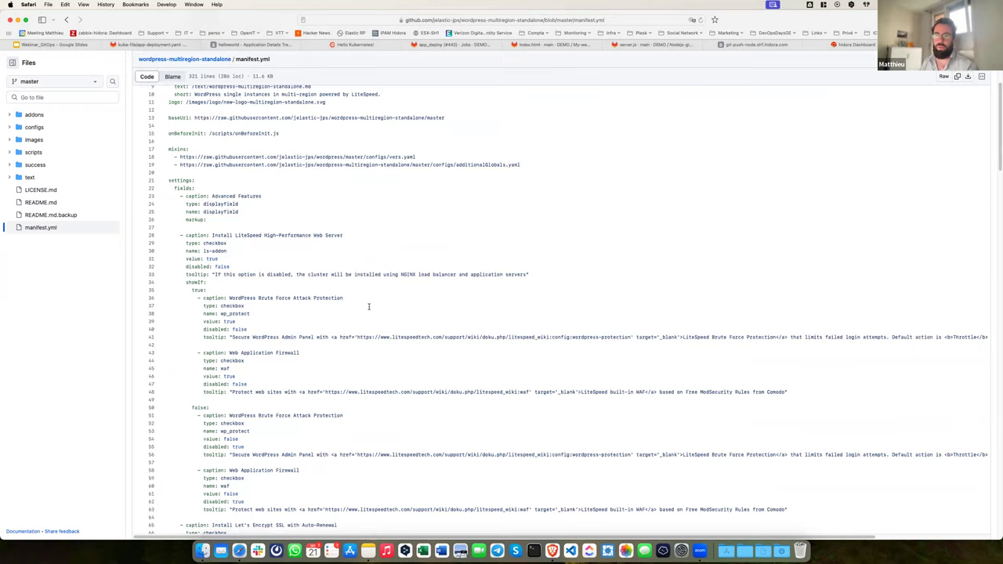
- Examine the manifest's settings fields, including the WordPress protection and Web Application Firewall checkboxes, and highlight the references to true
{"action": "scroll", "coordinate": [368, 307], "scroll_direction": "up", "scroll_amount": 5}
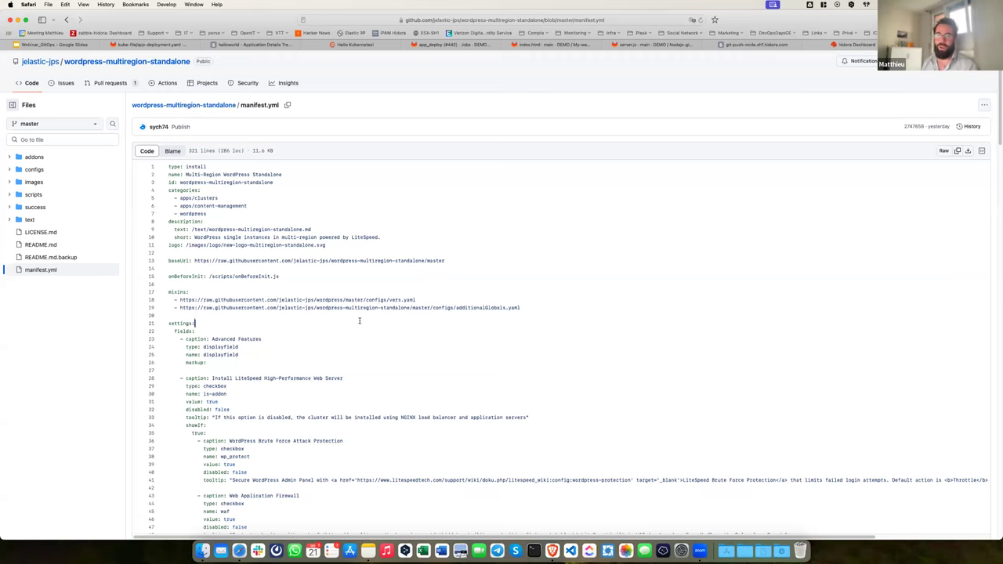
{"action": "left_click", "coordinate": [354, 282]}
{"action": "scroll", "coordinate": [329, 293], "scroll_direction": "down", "scroll_amount": 10}
{"action": "left_click", "coordinate": [415, 255]}
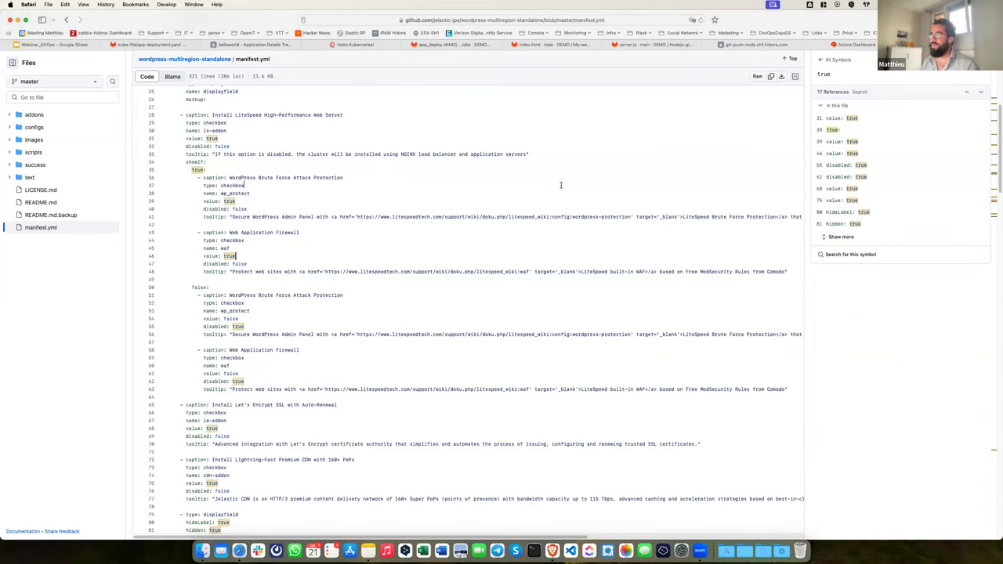
- Return to the Hidora marketplace and open the Multi-Region Redis Cluster installer to show its topology and region choices
{"action": "key", "text": "ctrl+Tab"}
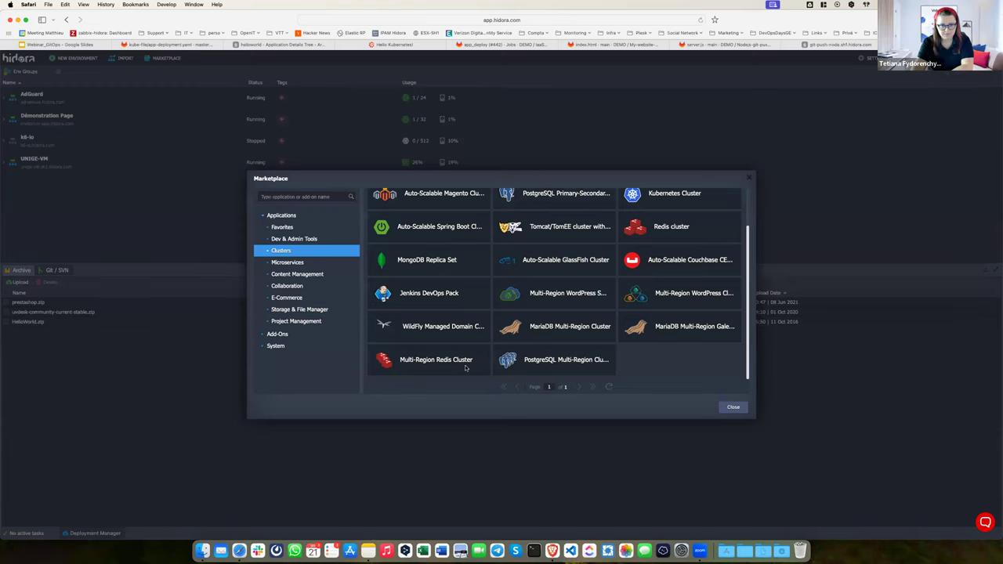
{"action": "left_click", "coordinate": [433, 366]}
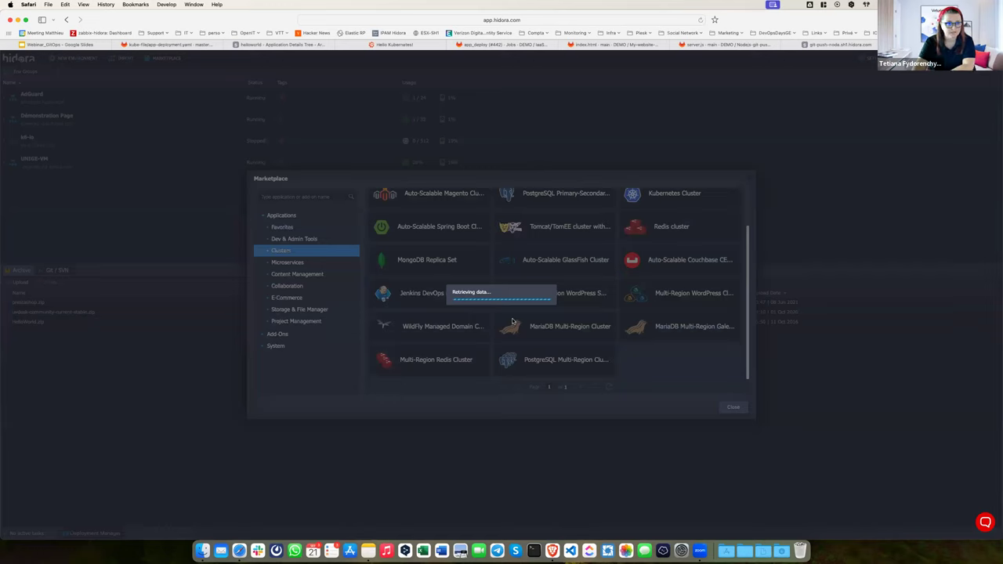
{"action": "left_click", "coordinate": [439, 302]}
{"action": "left_click", "coordinate": [451, 314]}
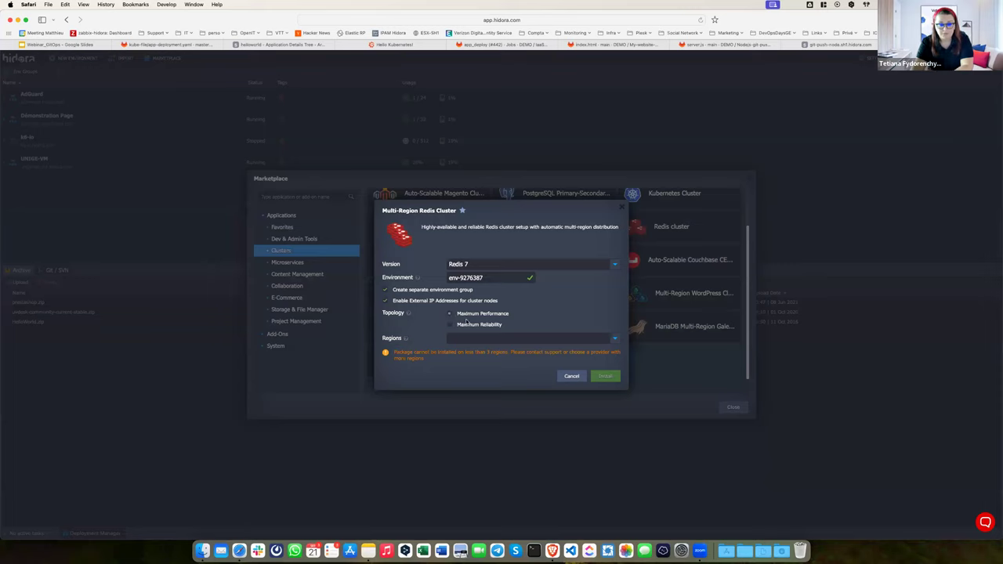
{"action": "left_click", "coordinate": [605, 339]}
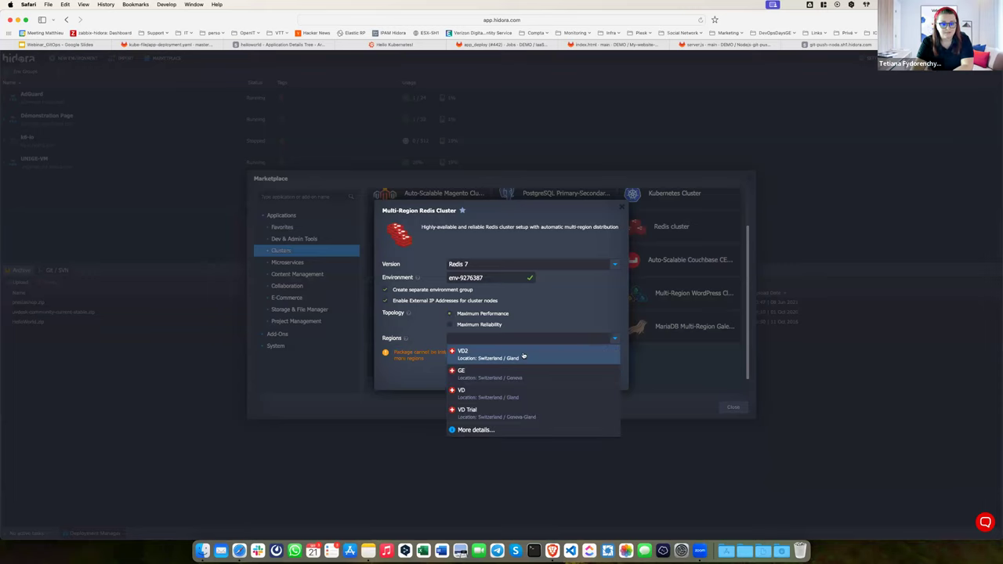
- Cancel the Multi-Region Redis Cluster installation and close the marketplace
{"action": "left_click", "coordinate": [442, 337]}
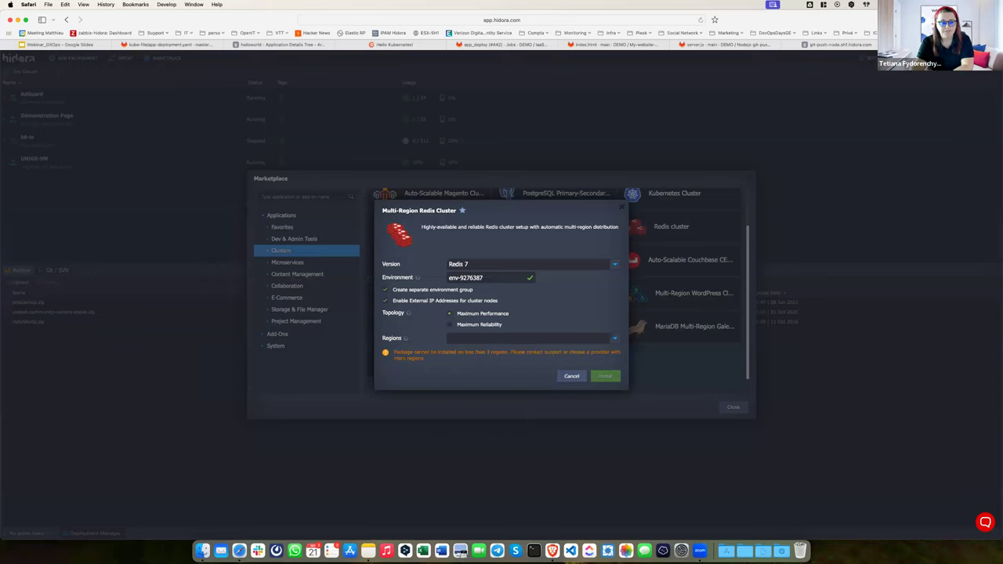
{"action": "left_click", "coordinate": [563, 377]}
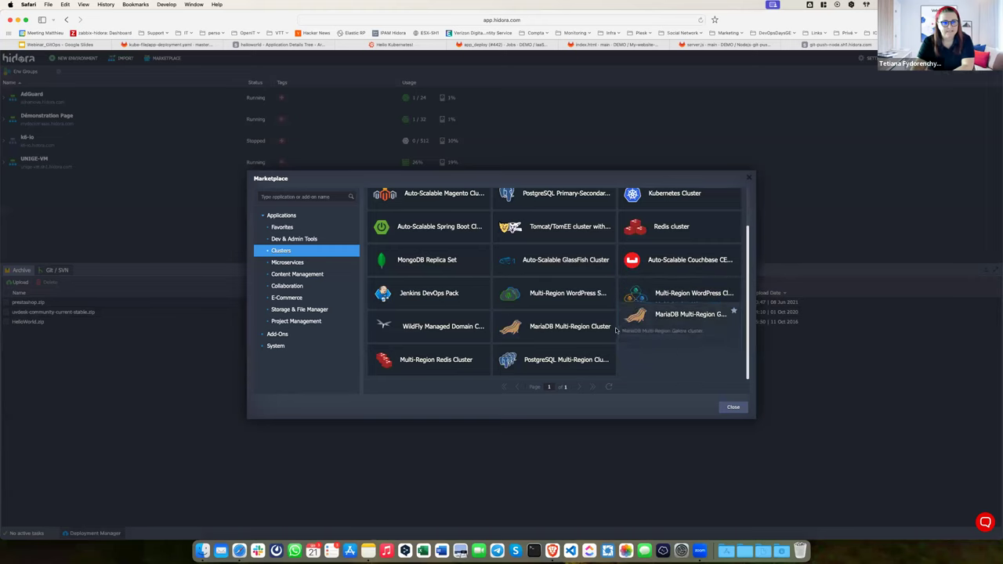
{"action": "scroll", "coordinate": [565, 345], "scroll_direction": "up", "scroll_amount": 2}
{"action": "left_click", "coordinate": [734, 408]}
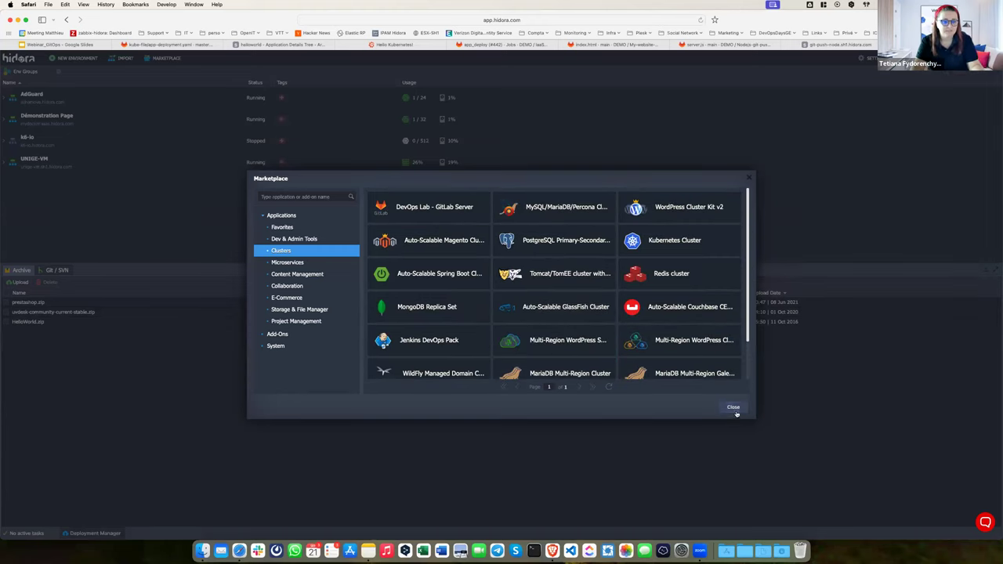